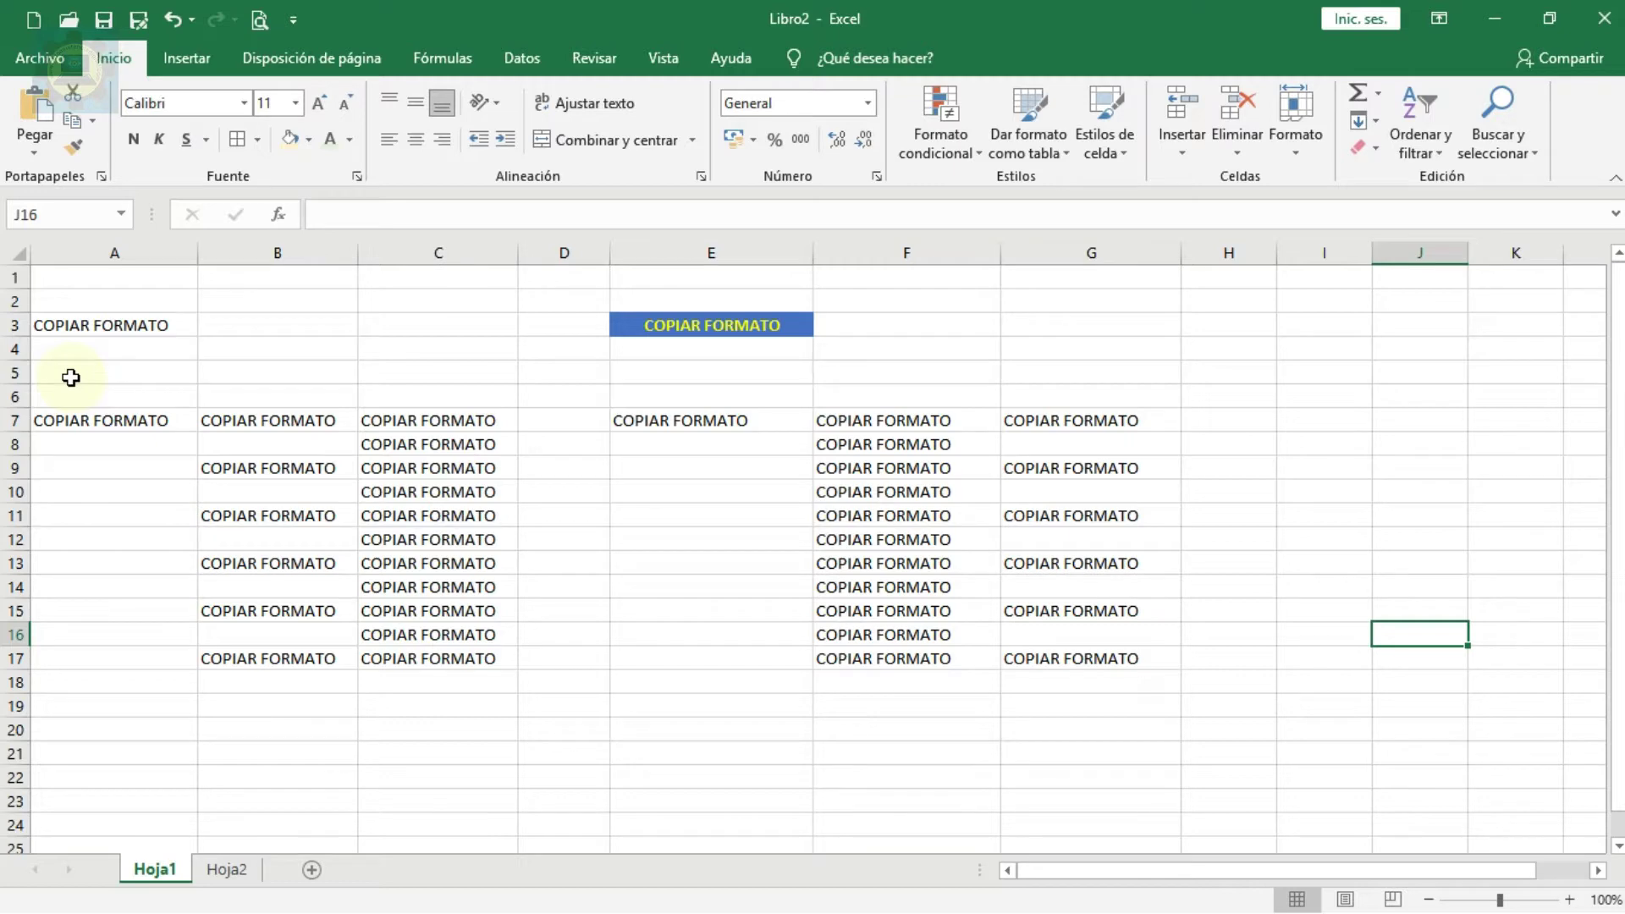
Step: Make the COPIAR FORMATO titles in A3 and A7 bold
left_click(171, 328)
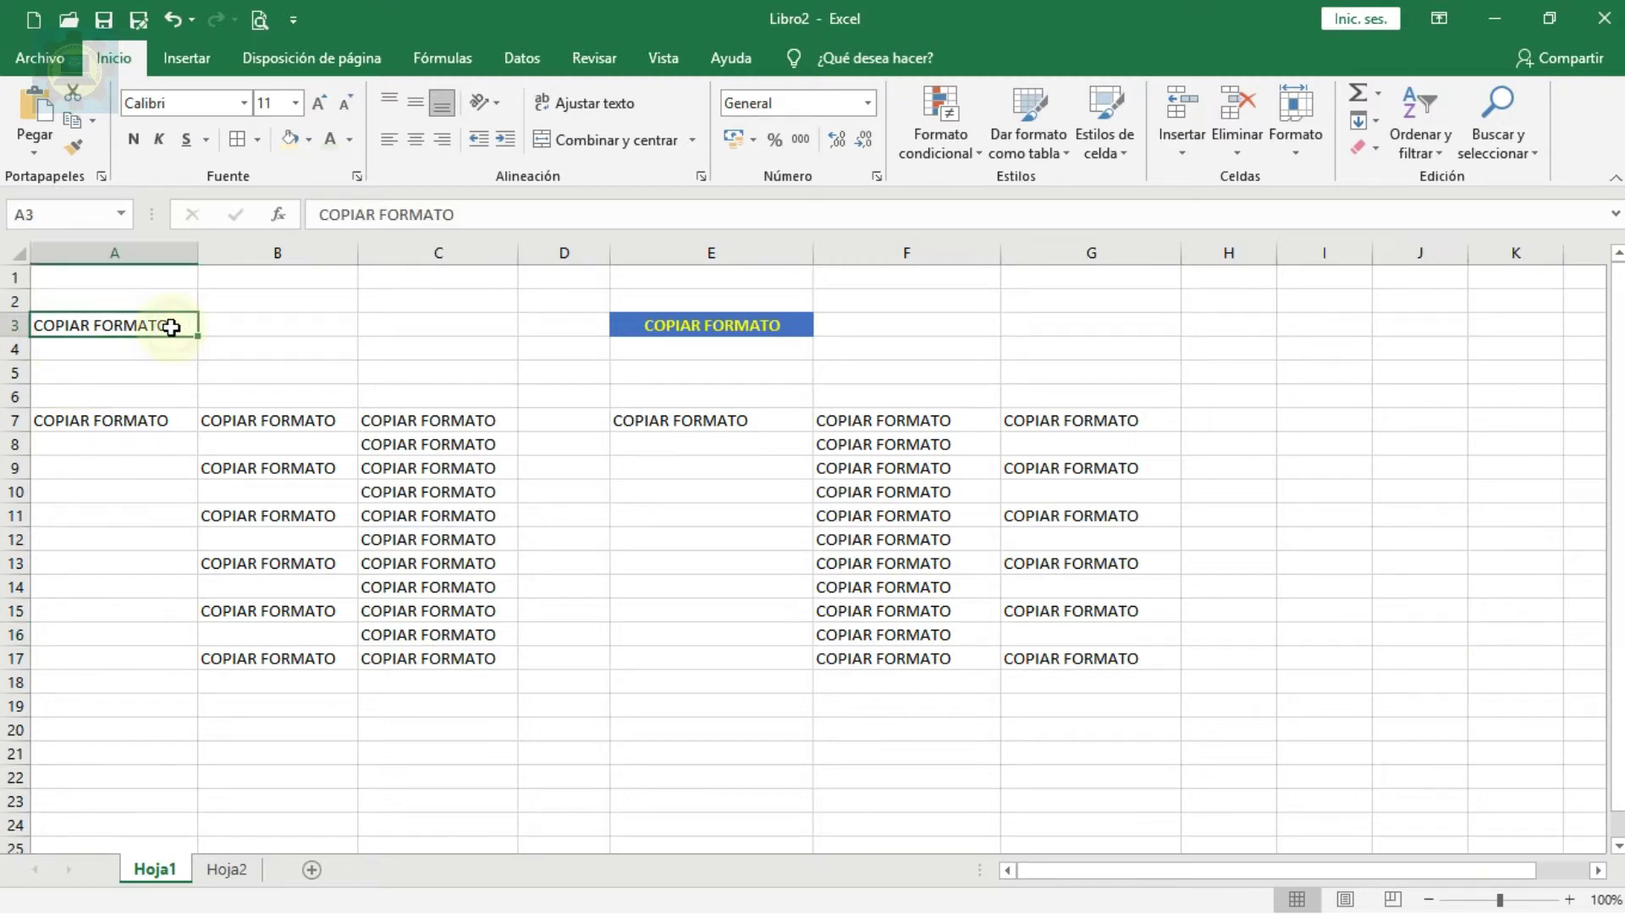
left_click(134, 140)
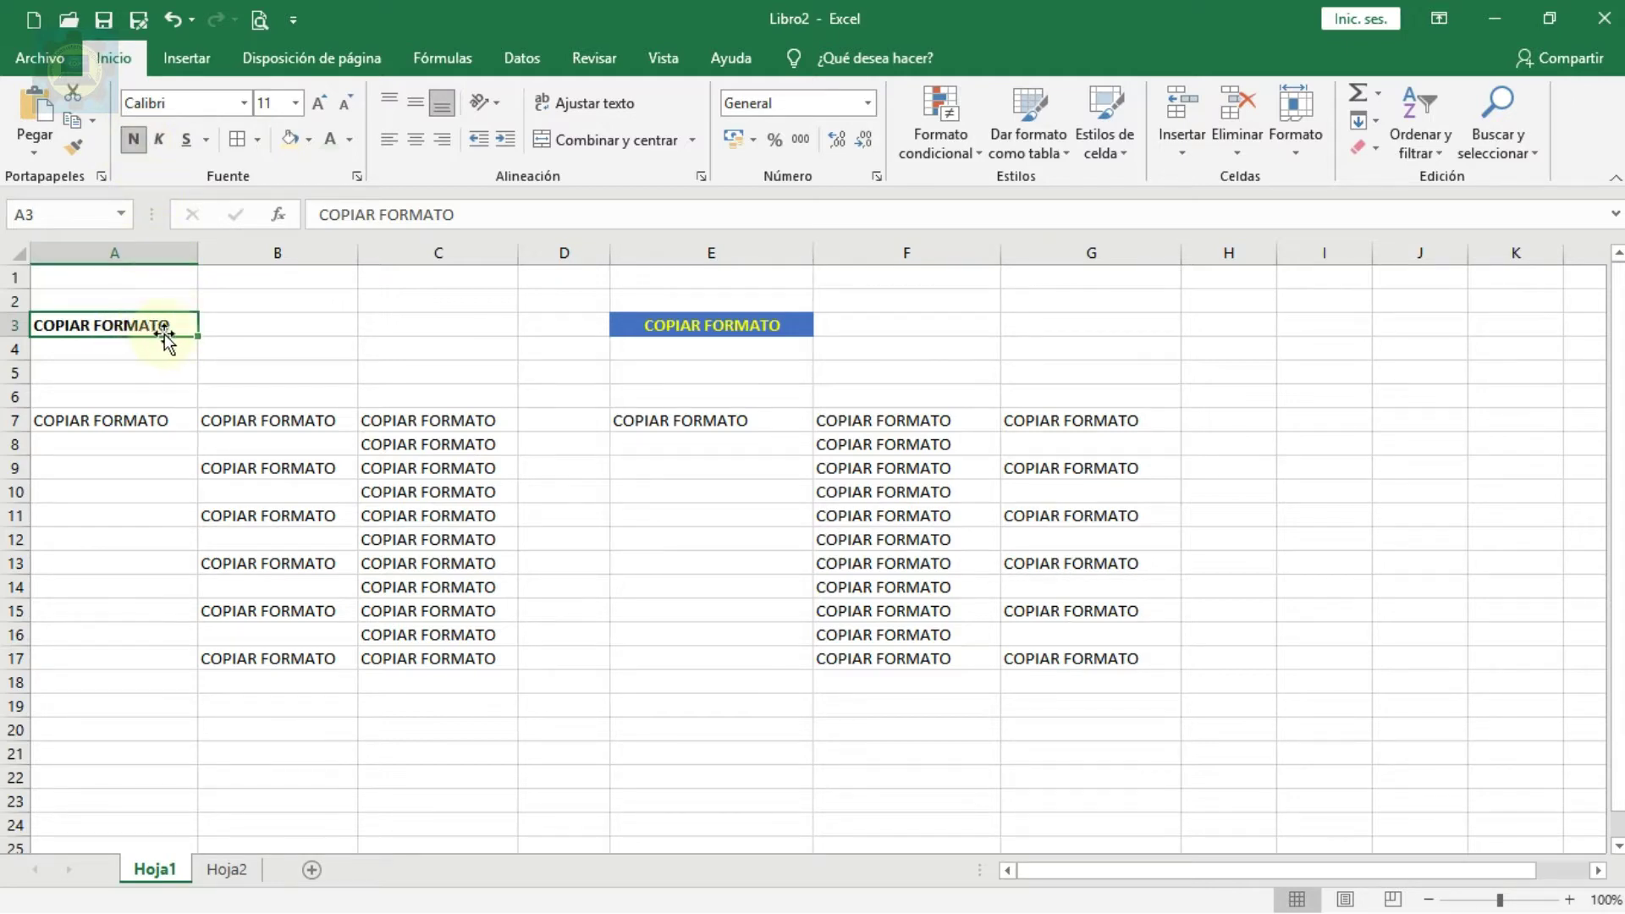
key("F4")
left_click(149, 419)
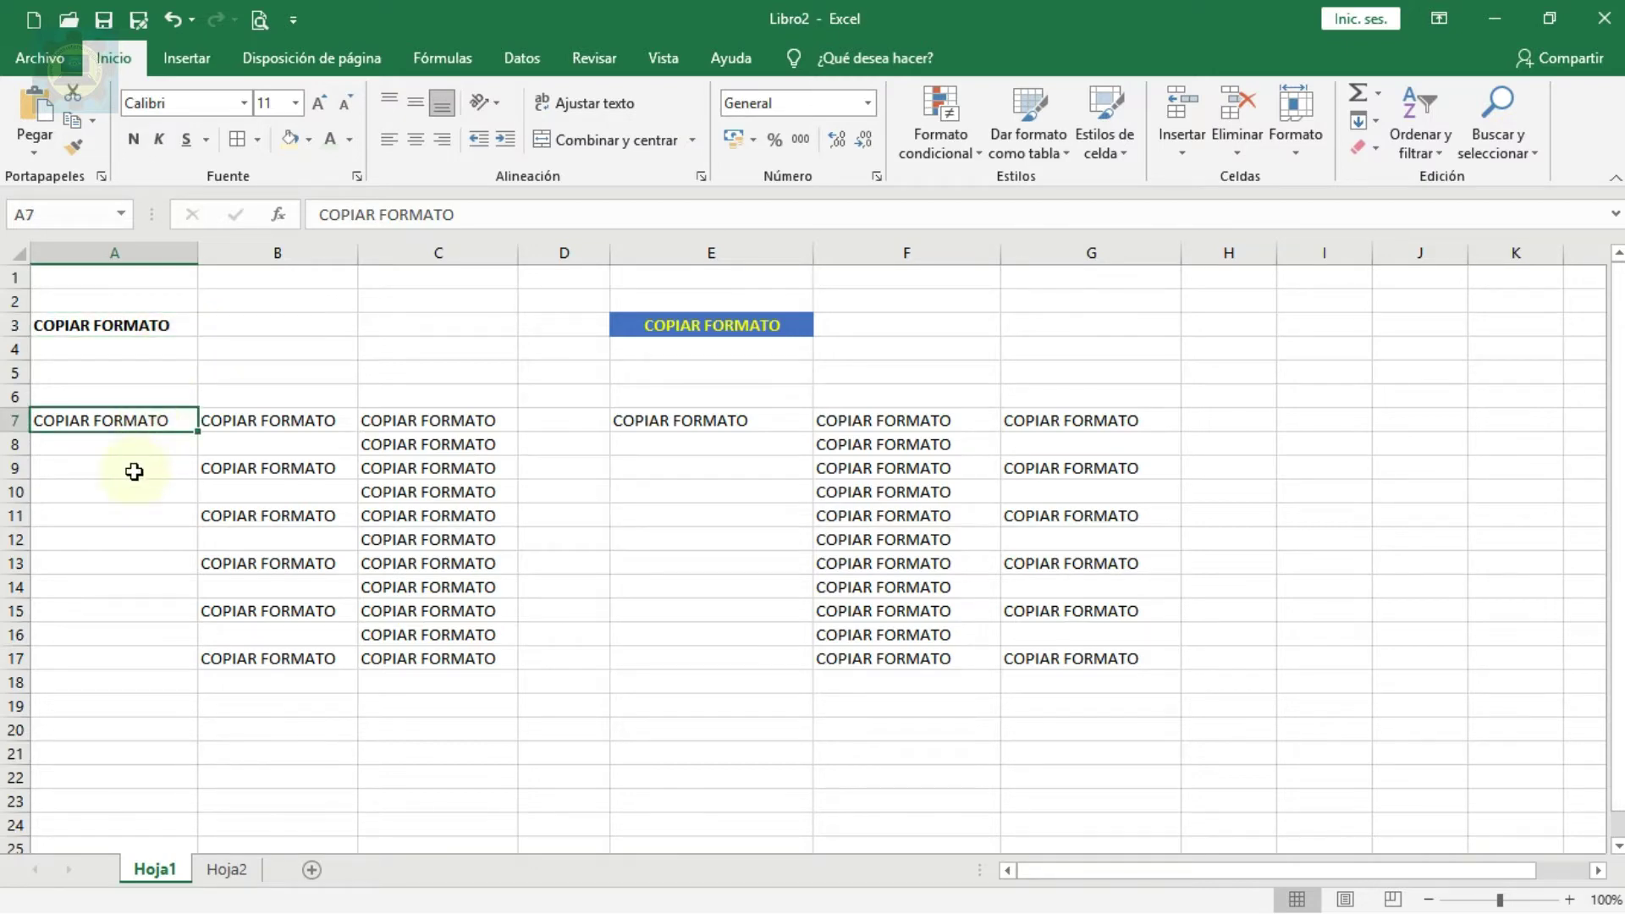
key("ctrl+n")
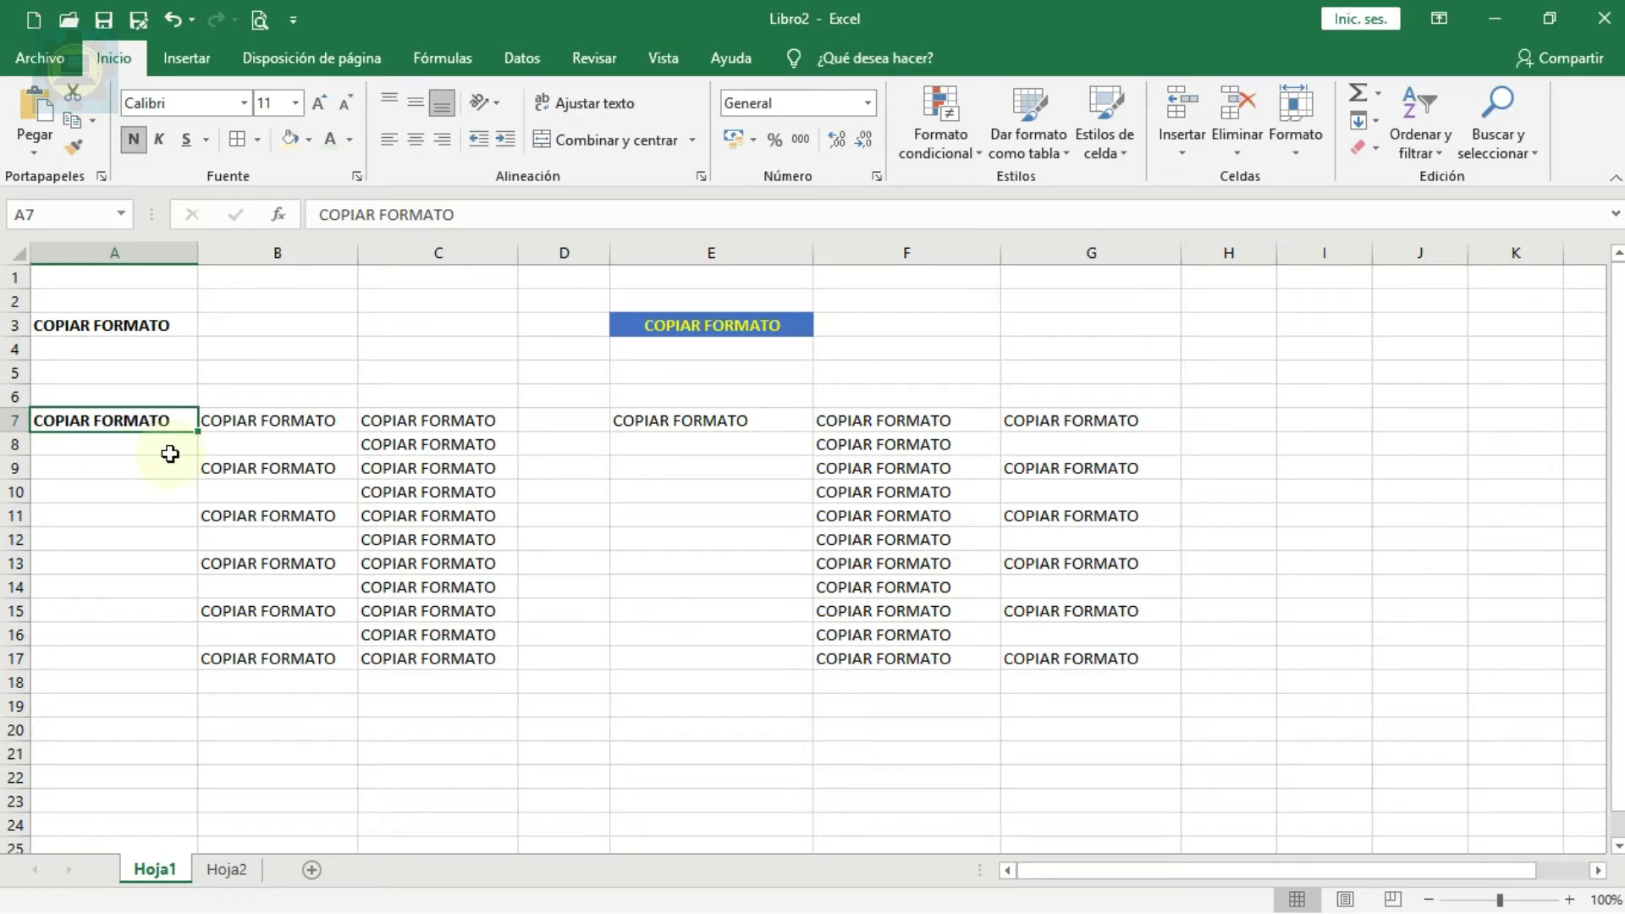
Step: Bold B7 and copy that bold formatting onto B9, B11, B13, B15 and B17
left_click(287, 413)
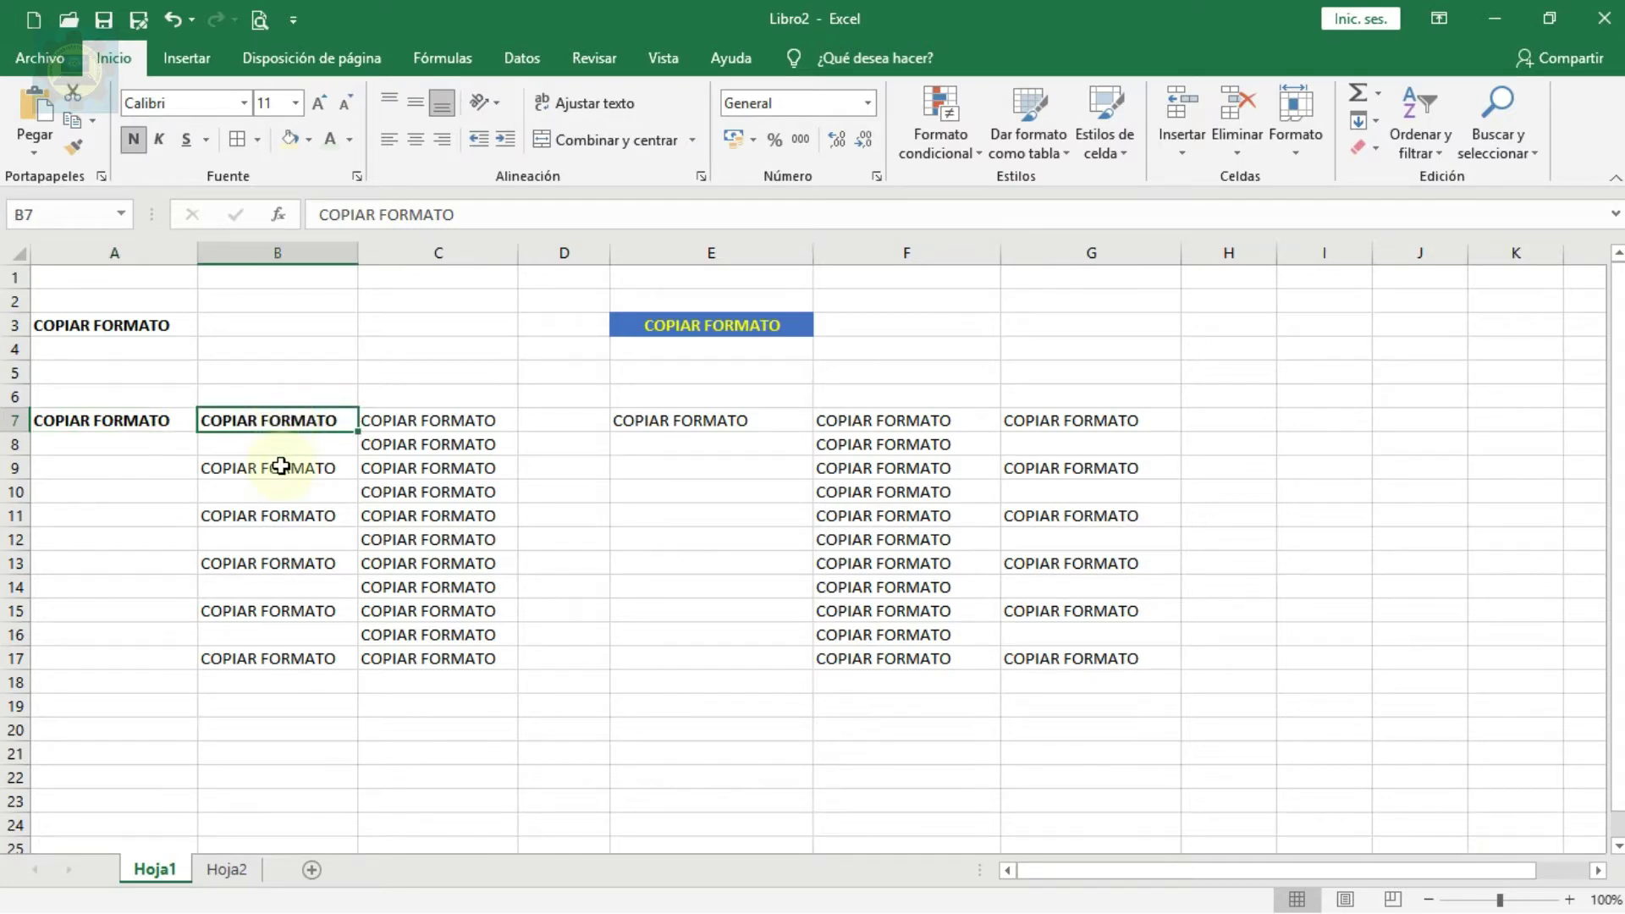
left_click(282, 465)
left_click(289, 518)
left_click(290, 563)
left_click(290, 611)
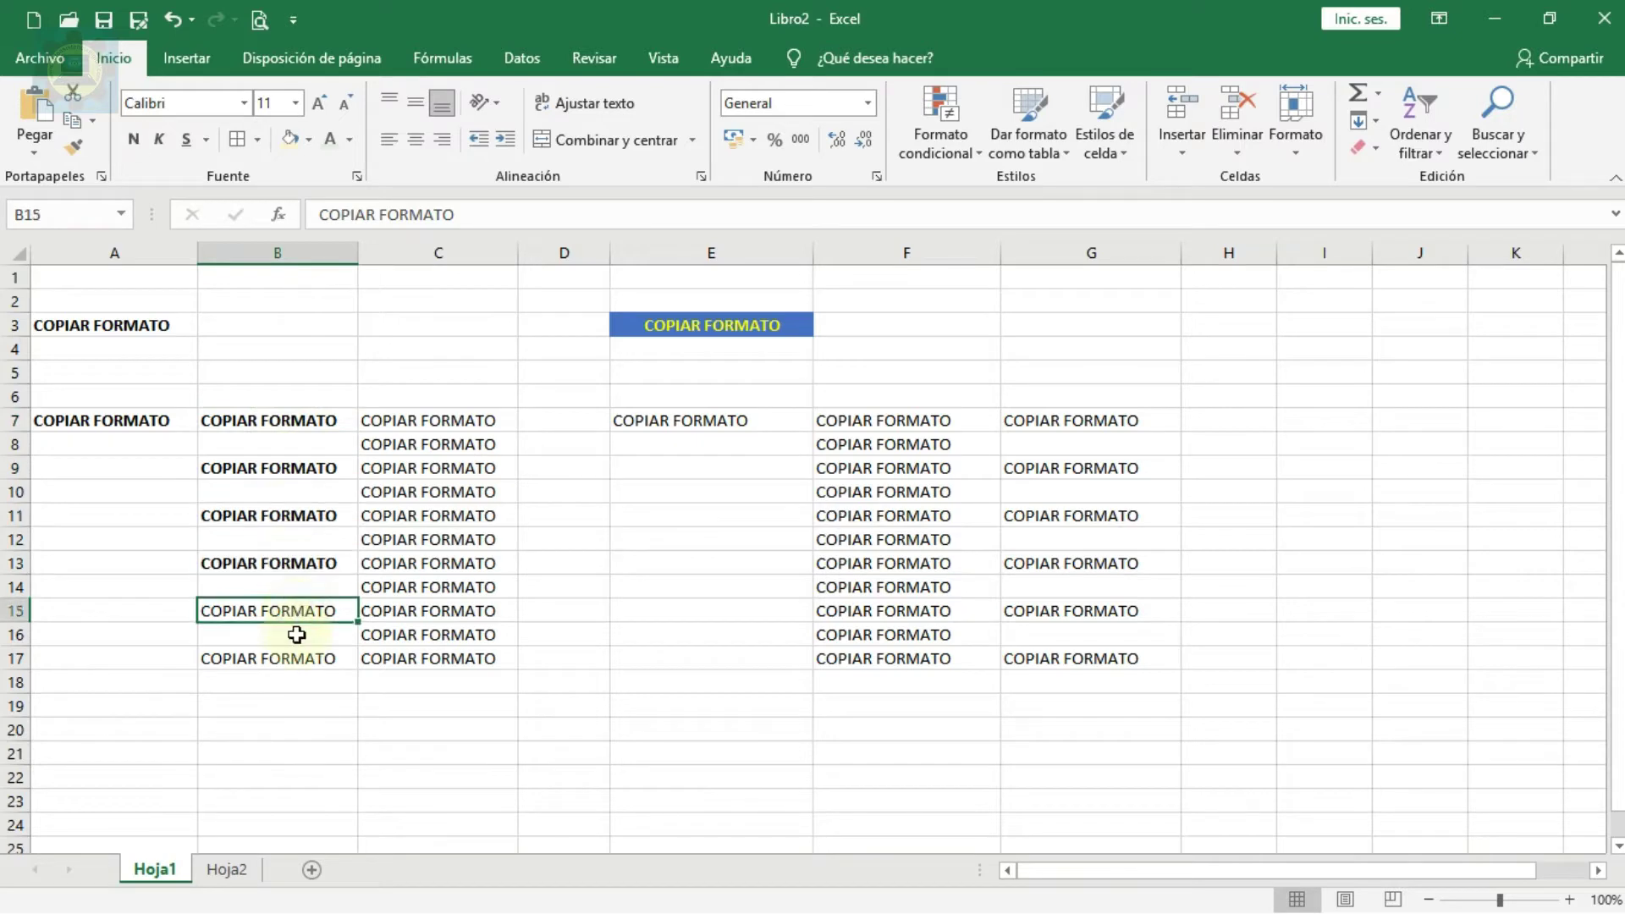
left_click(290, 659)
left_click(170, 326)
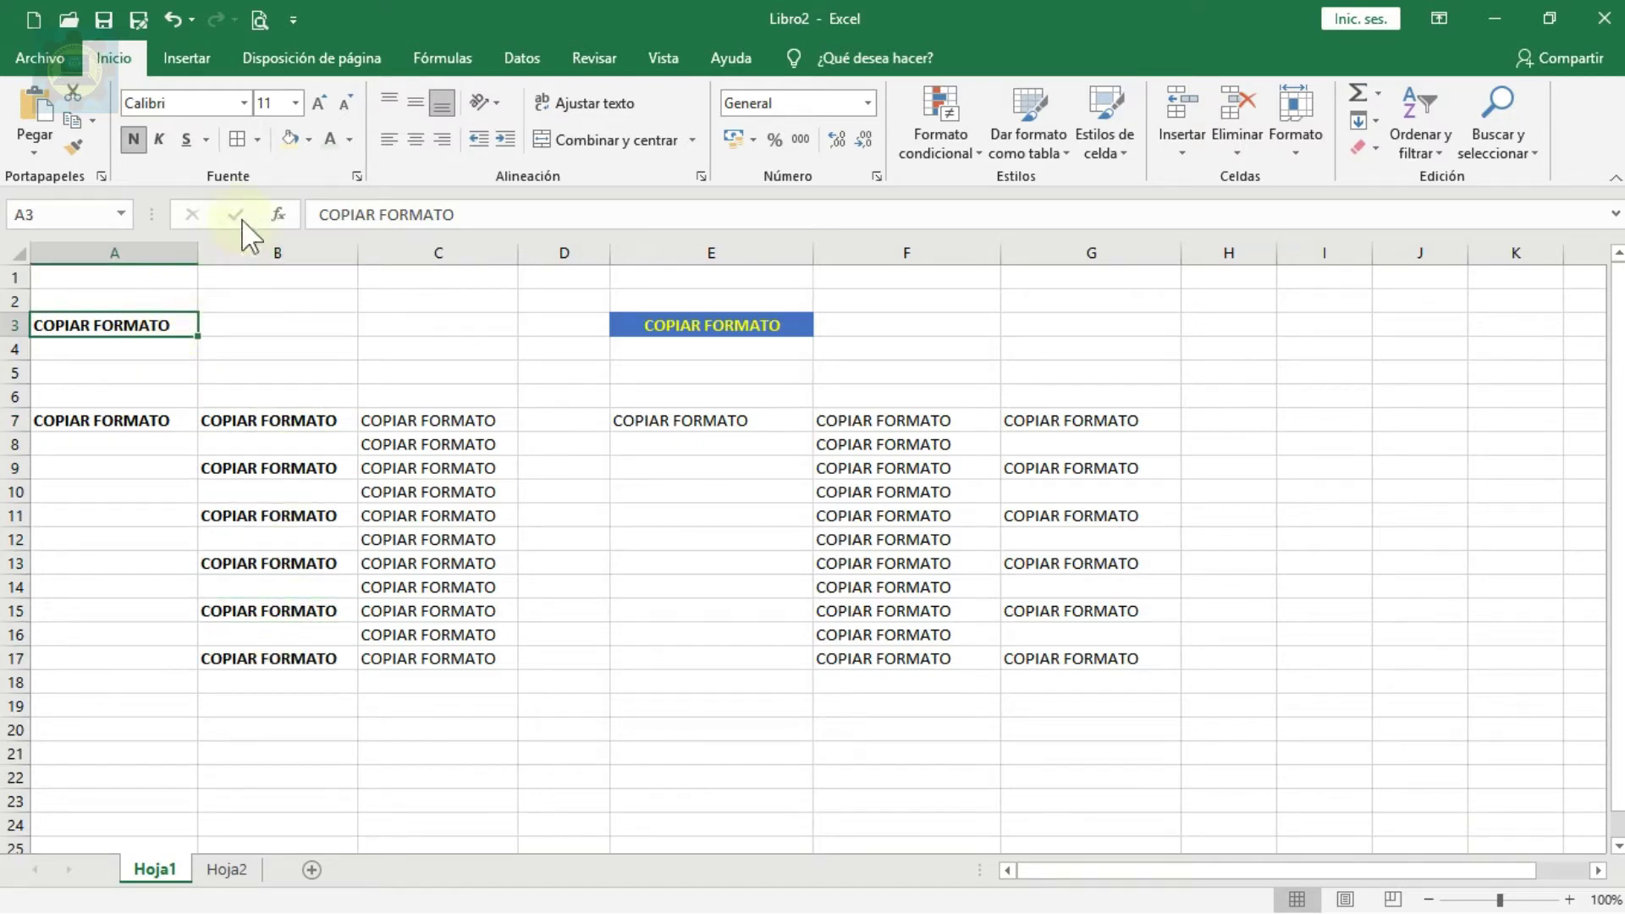
Step: Fill A3 with light blue, then paint that fill onto B7, B9 and C7:C17
left_click(308, 140)
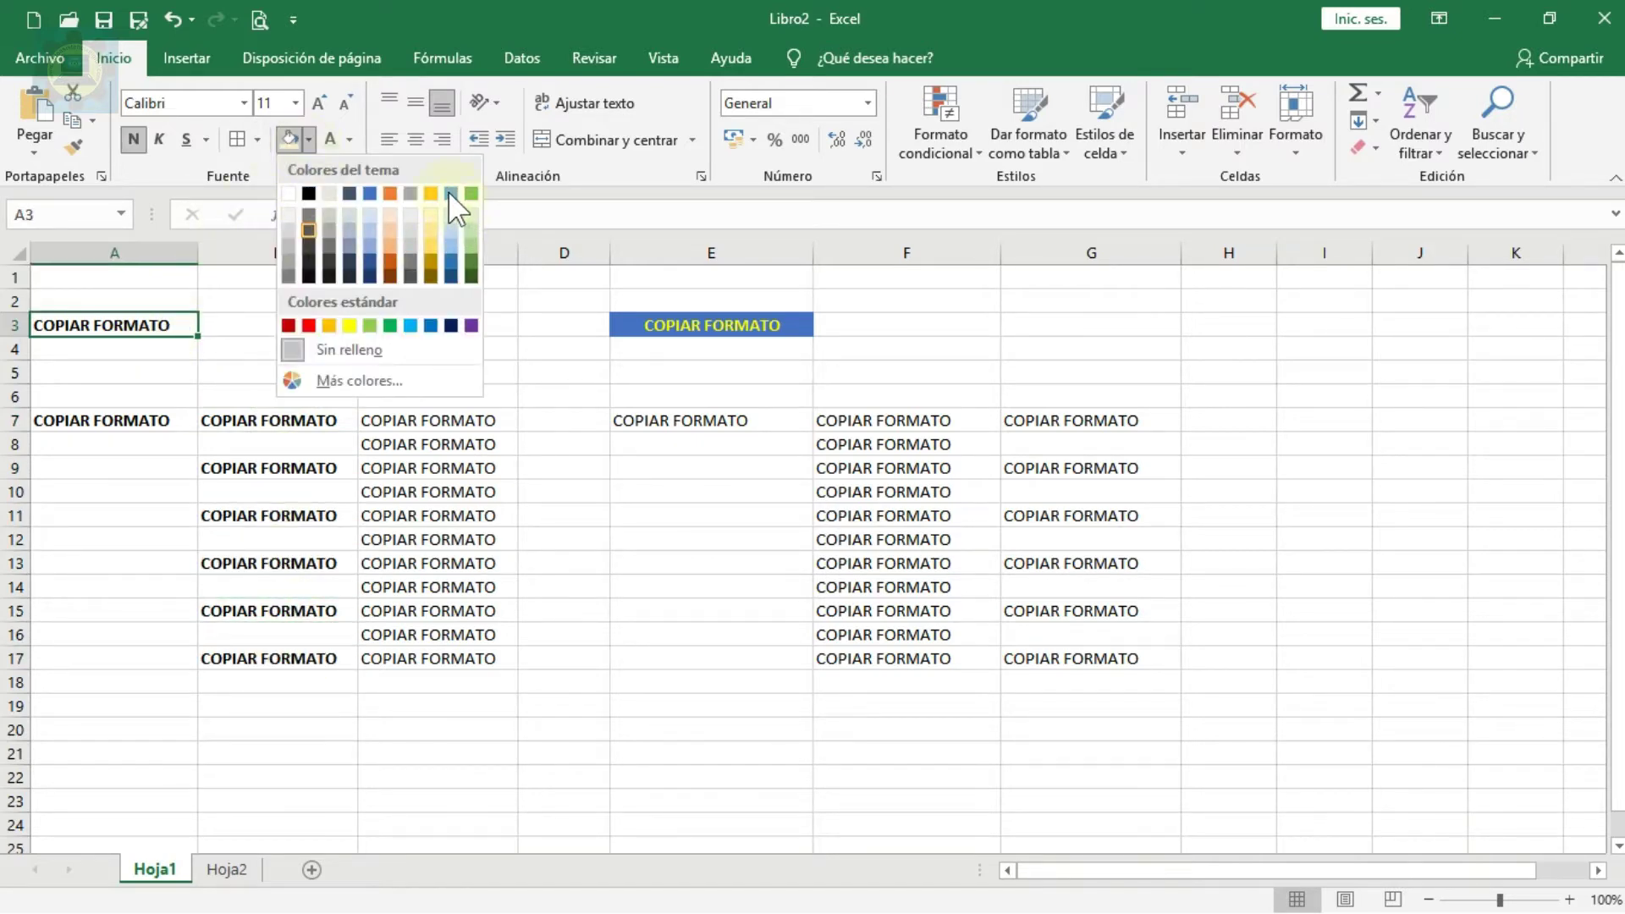
left_click(370, 213)
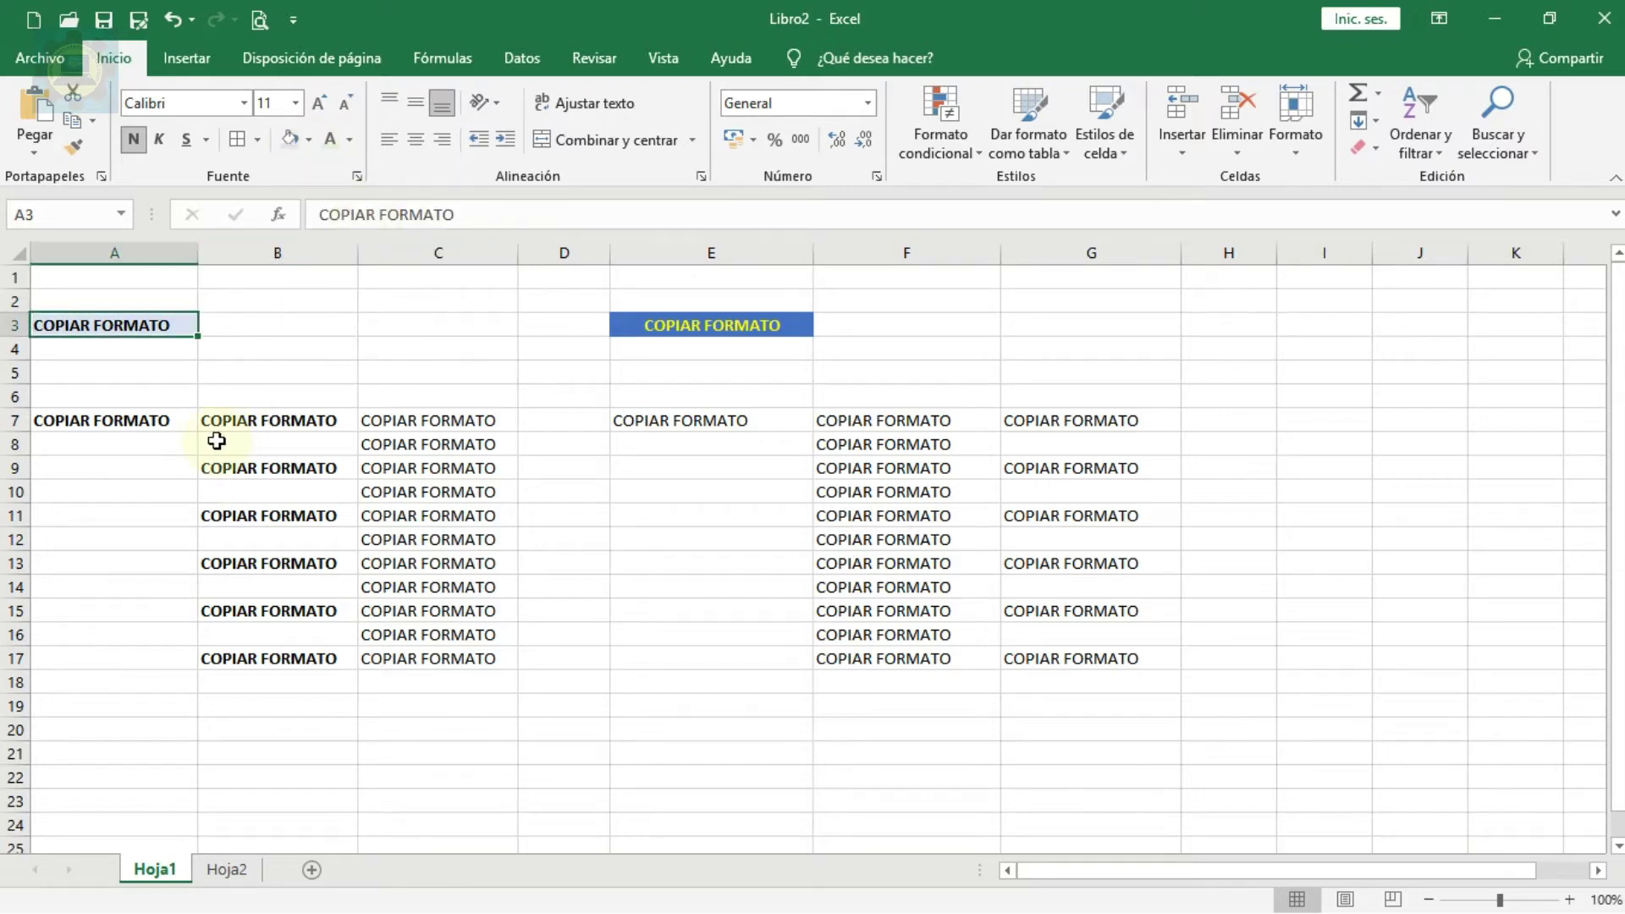
left_click(269, 422)
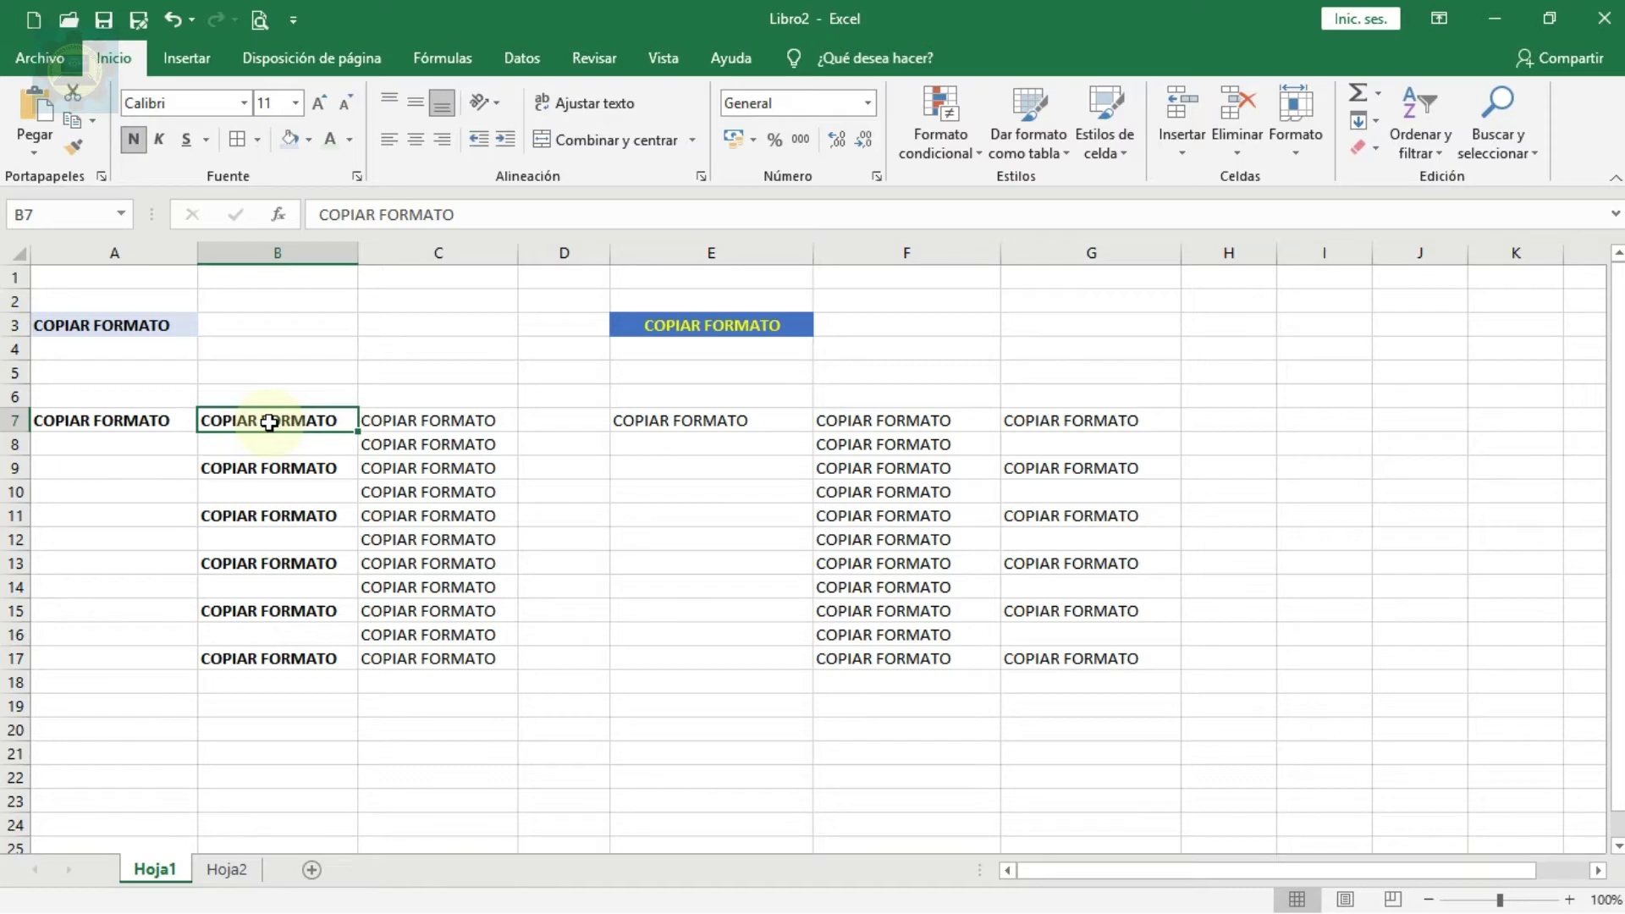
left_click(265, 468, "ctrl")
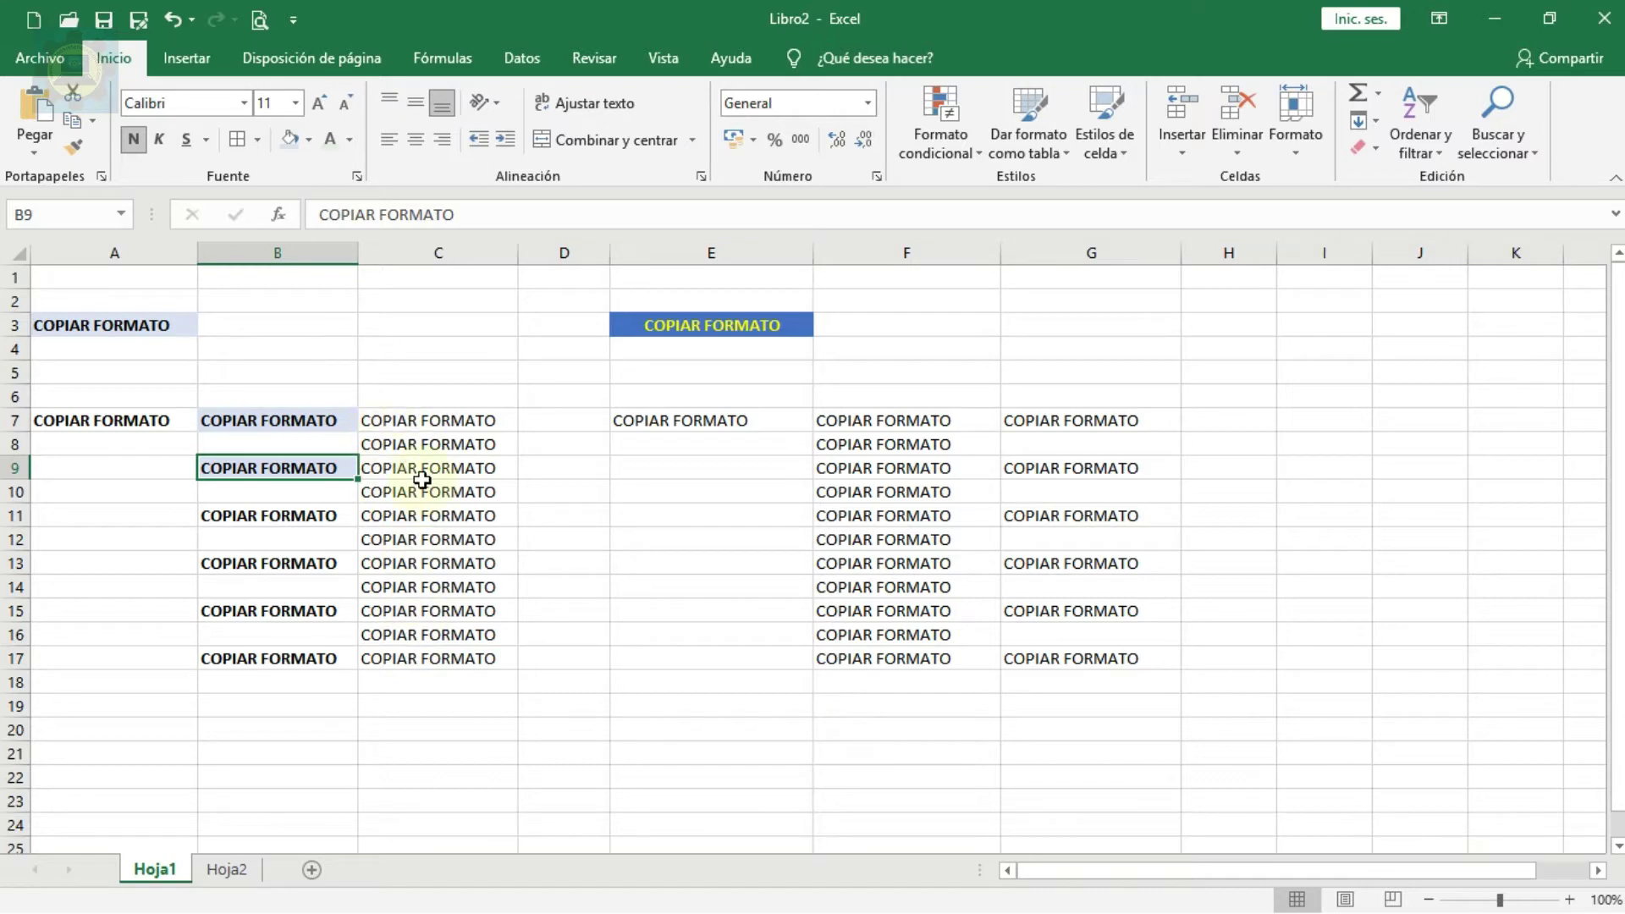
left_click(442, 421)
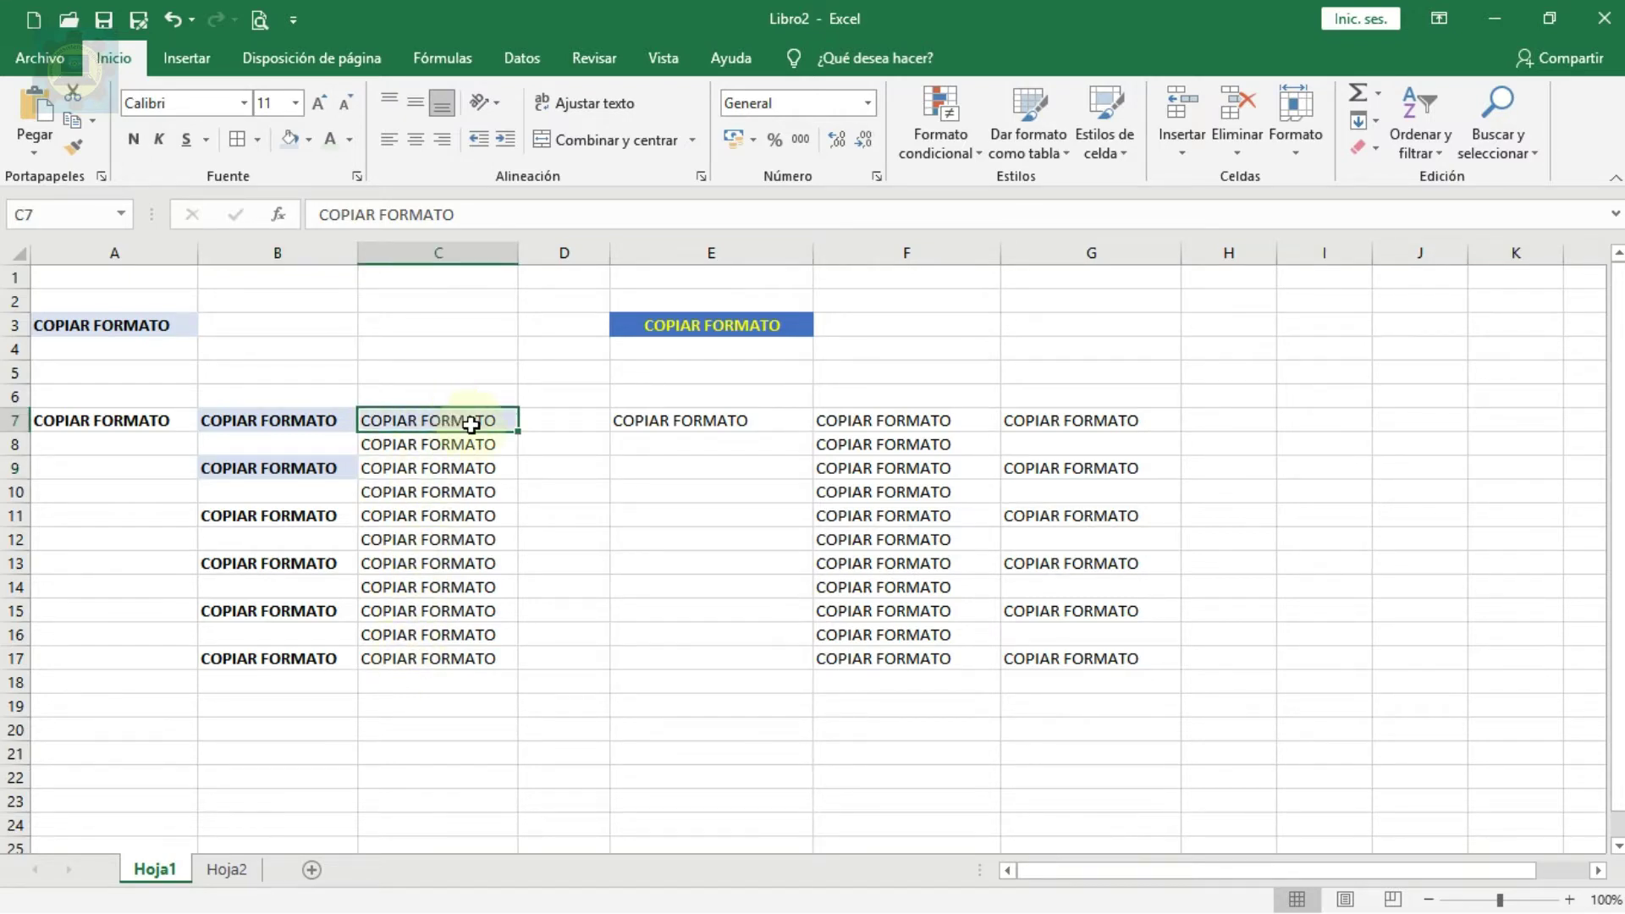
left_click_drag(471, 425, 435, 669)
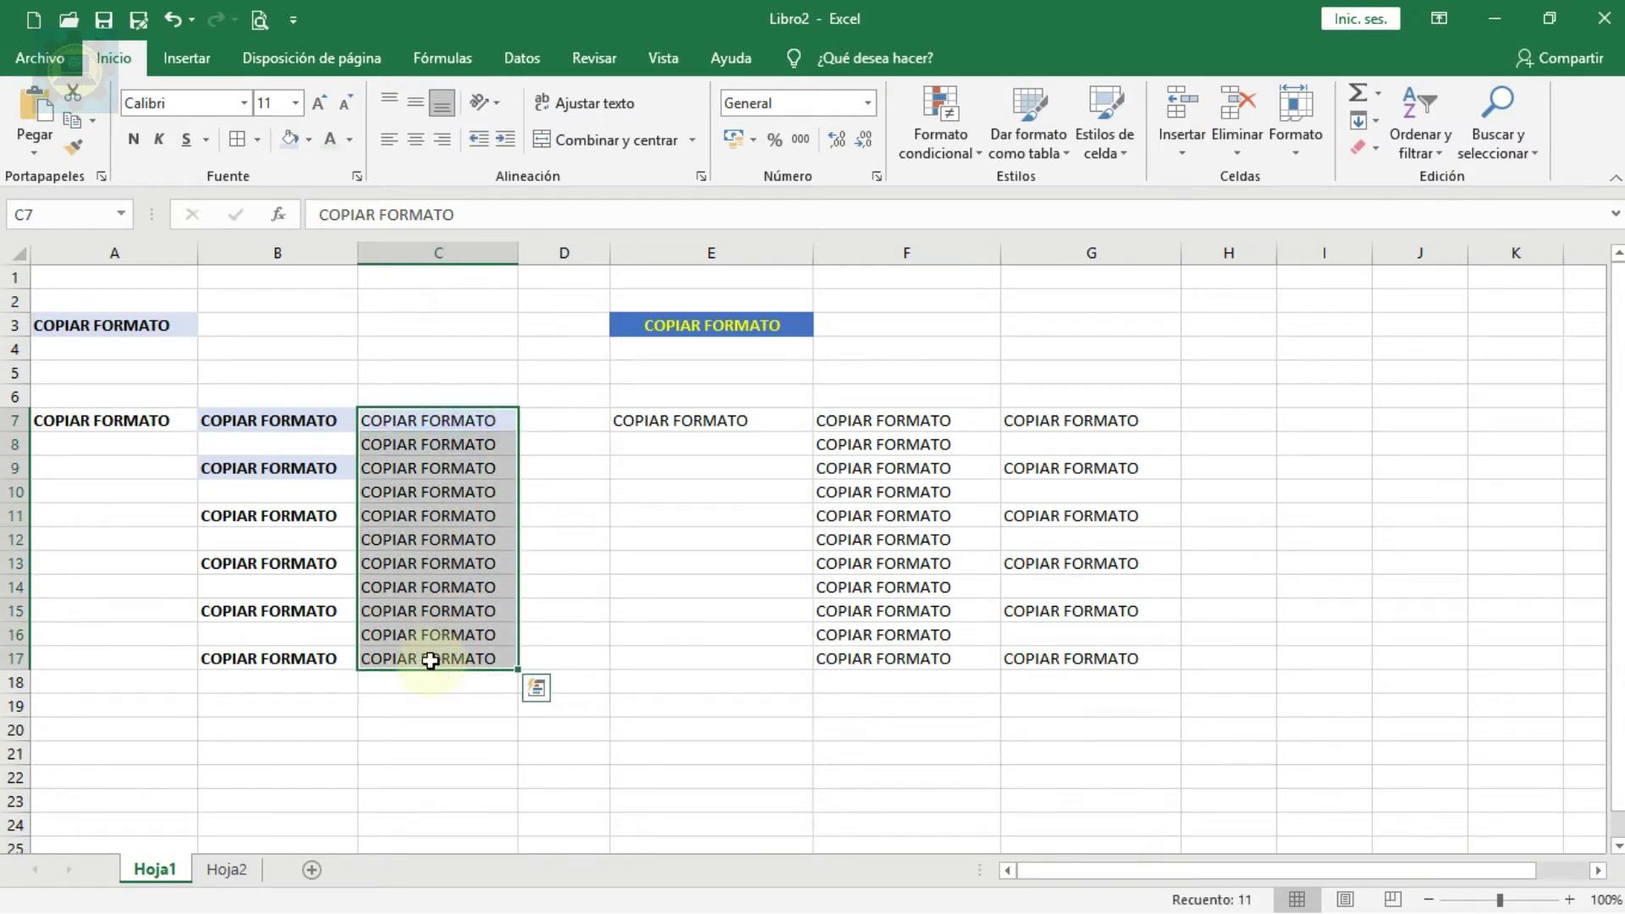
left_click(536, 532)
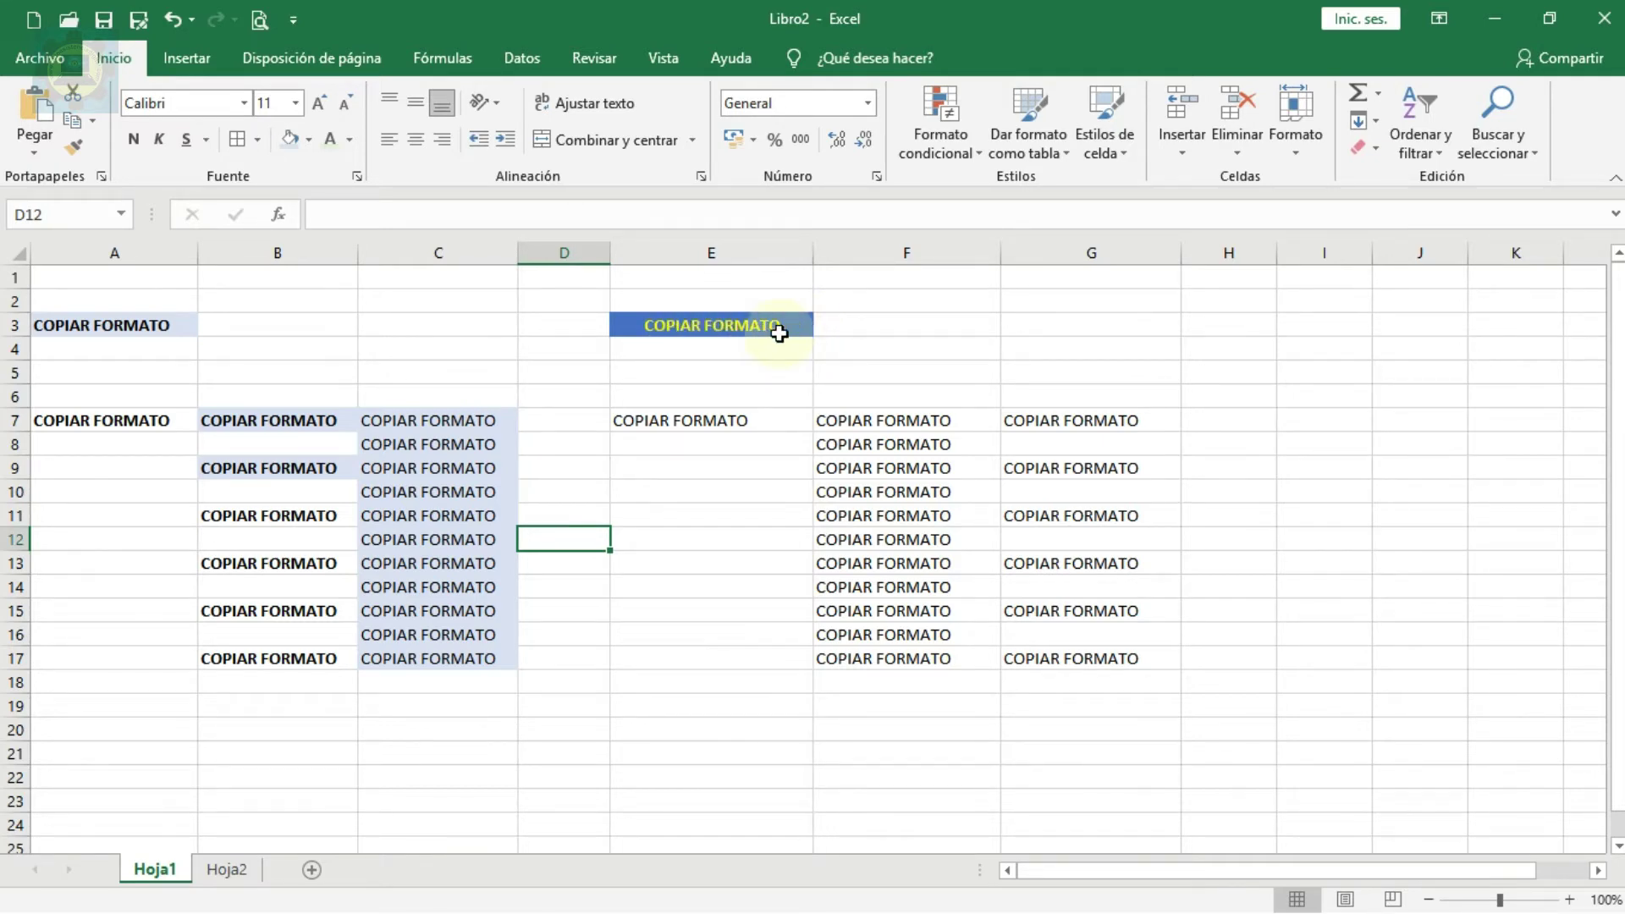
Step: Copy E3's blue fill and bold yellow text onto cell E7
left_click(779, 329)
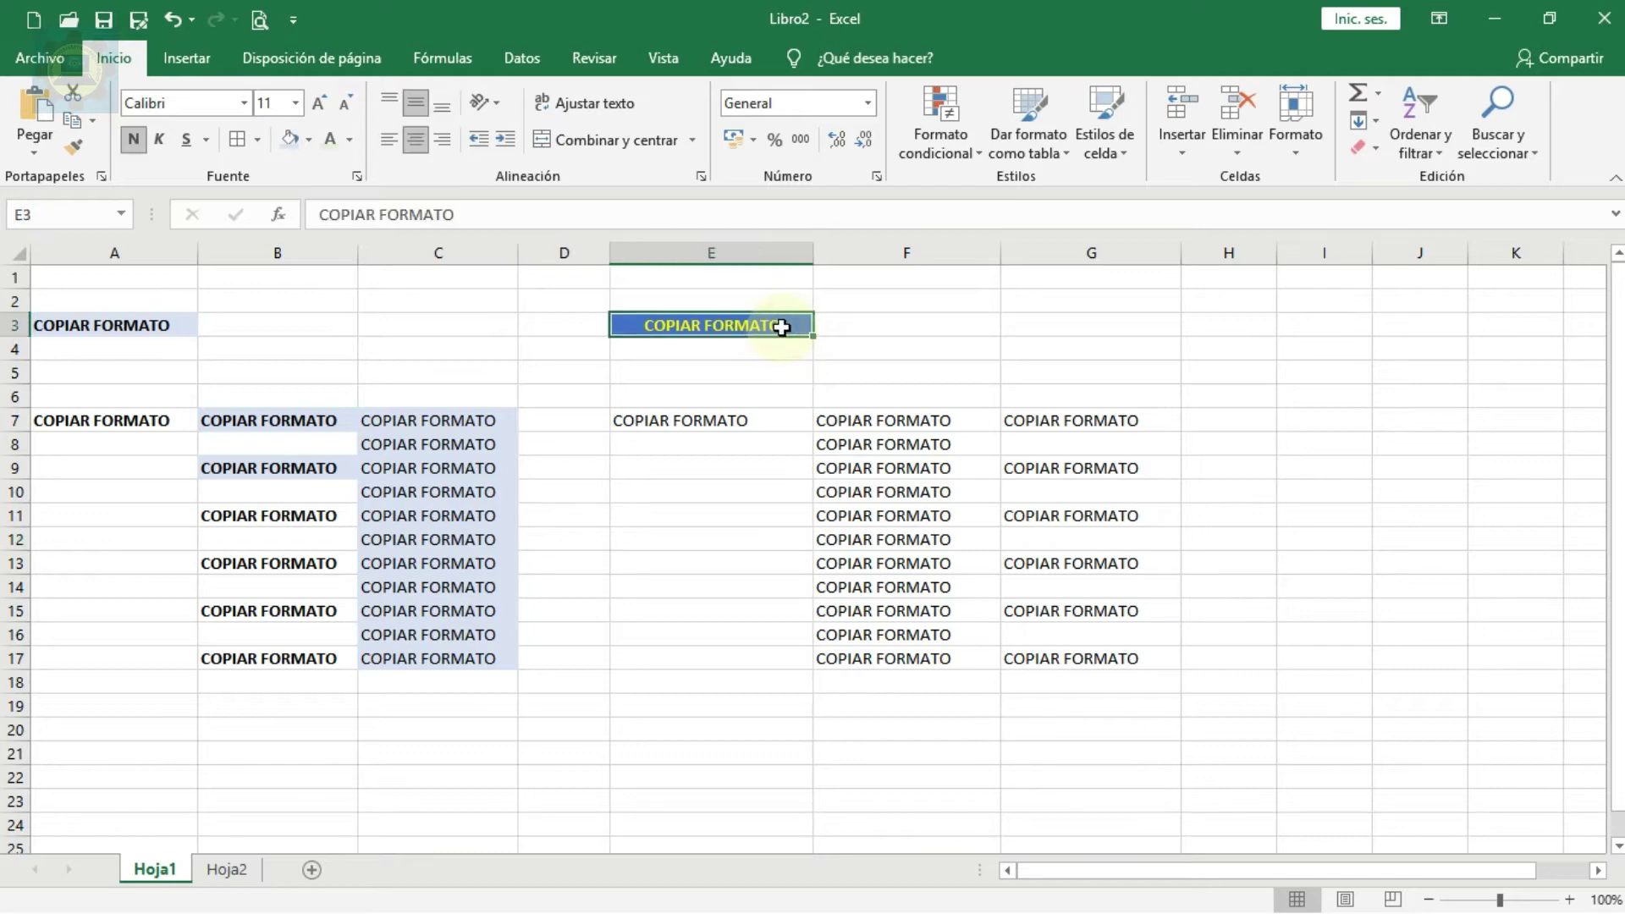
left_click(79, 149)
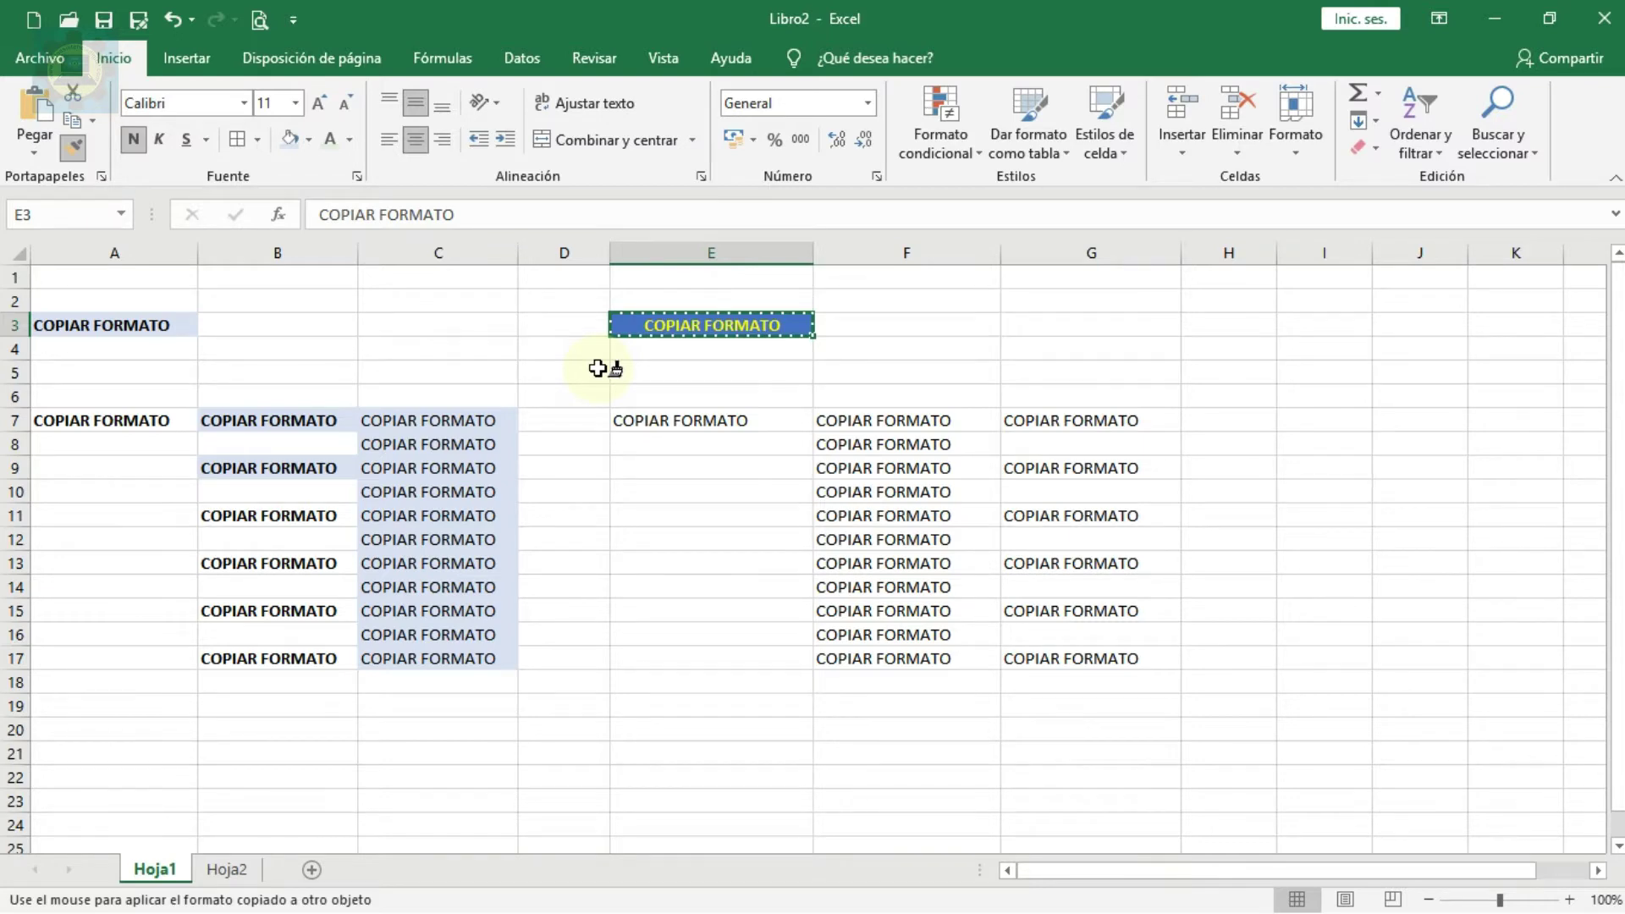
left_click(694, 422)
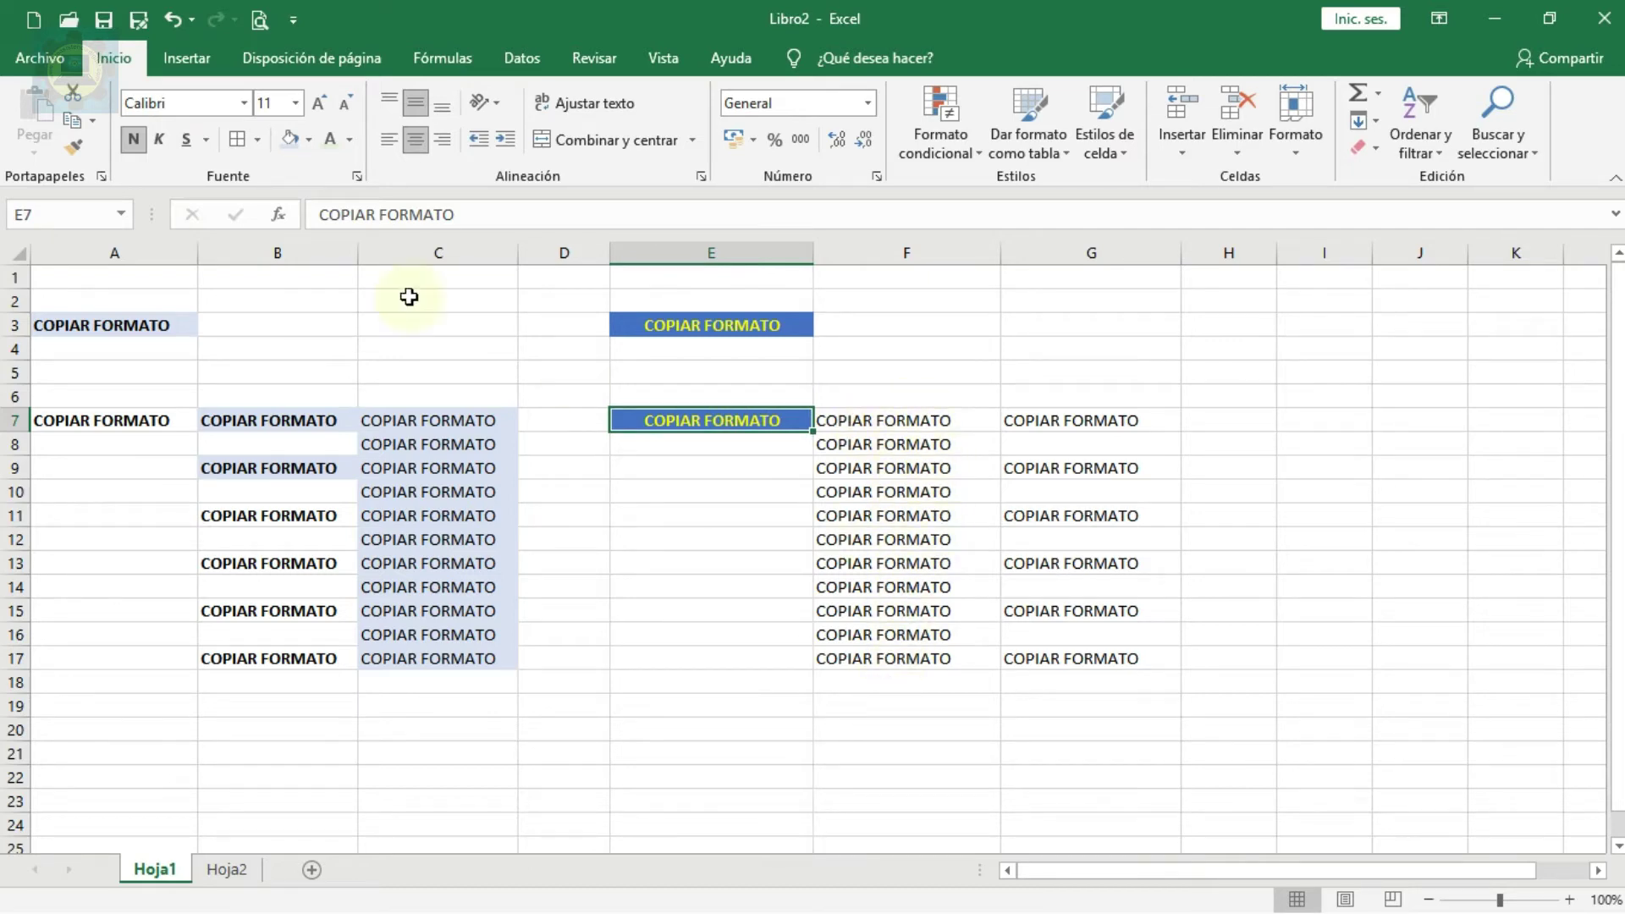
Step: Paint E7's blue header style down cells F7 to F17
left_click(75, 149)
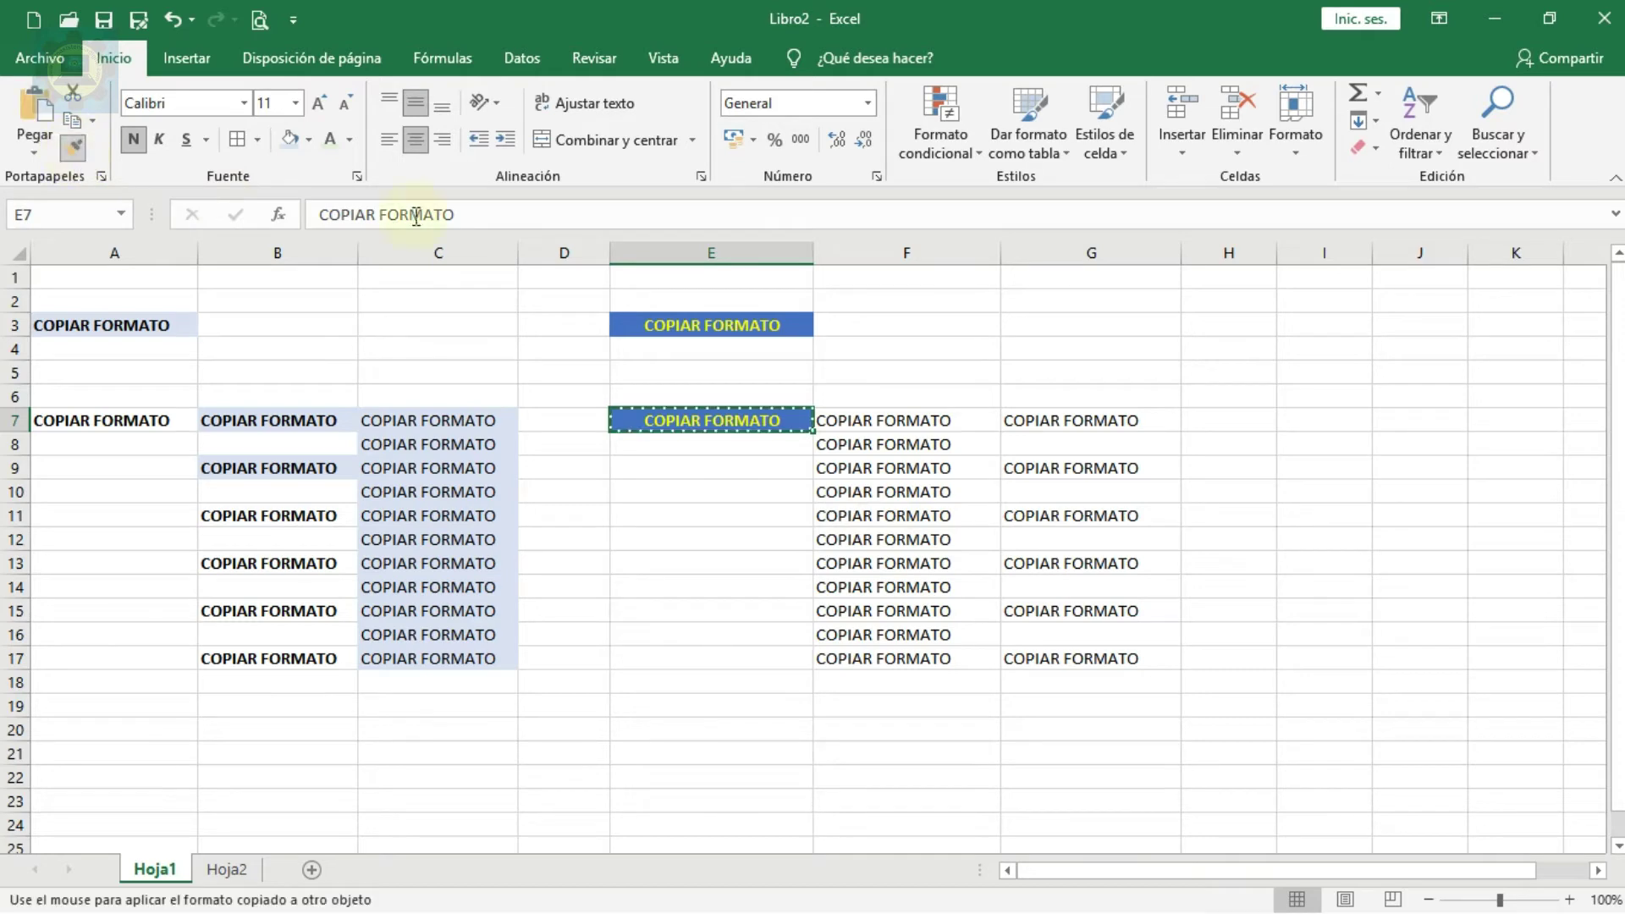
left_click(882, 416)
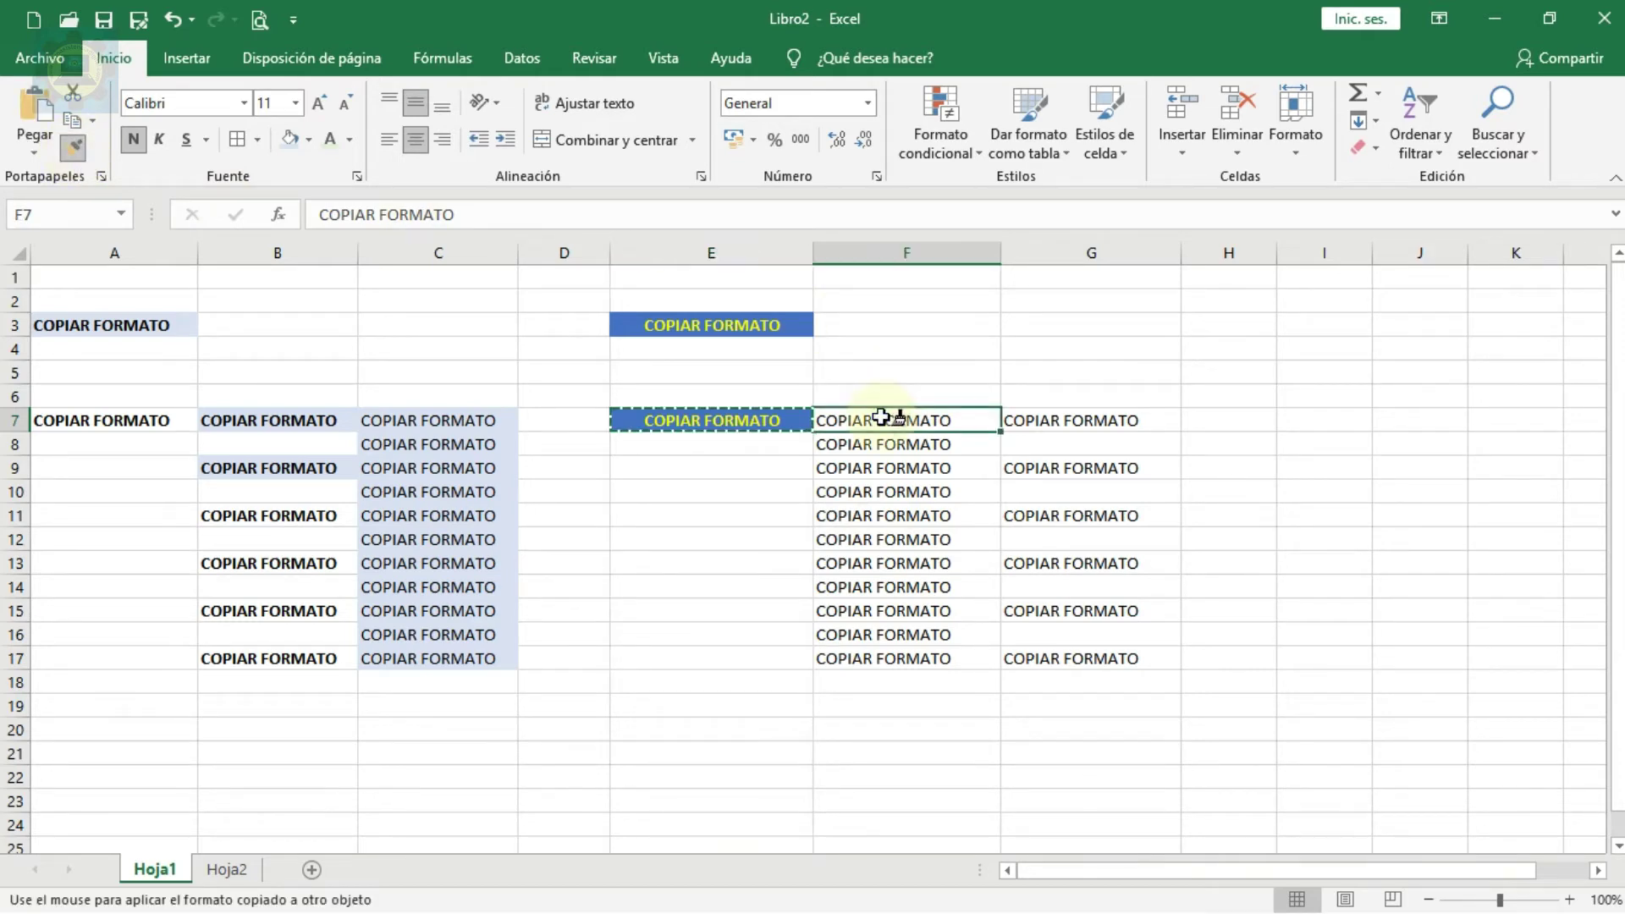
left_click_drag(881, 416, 884, 658)
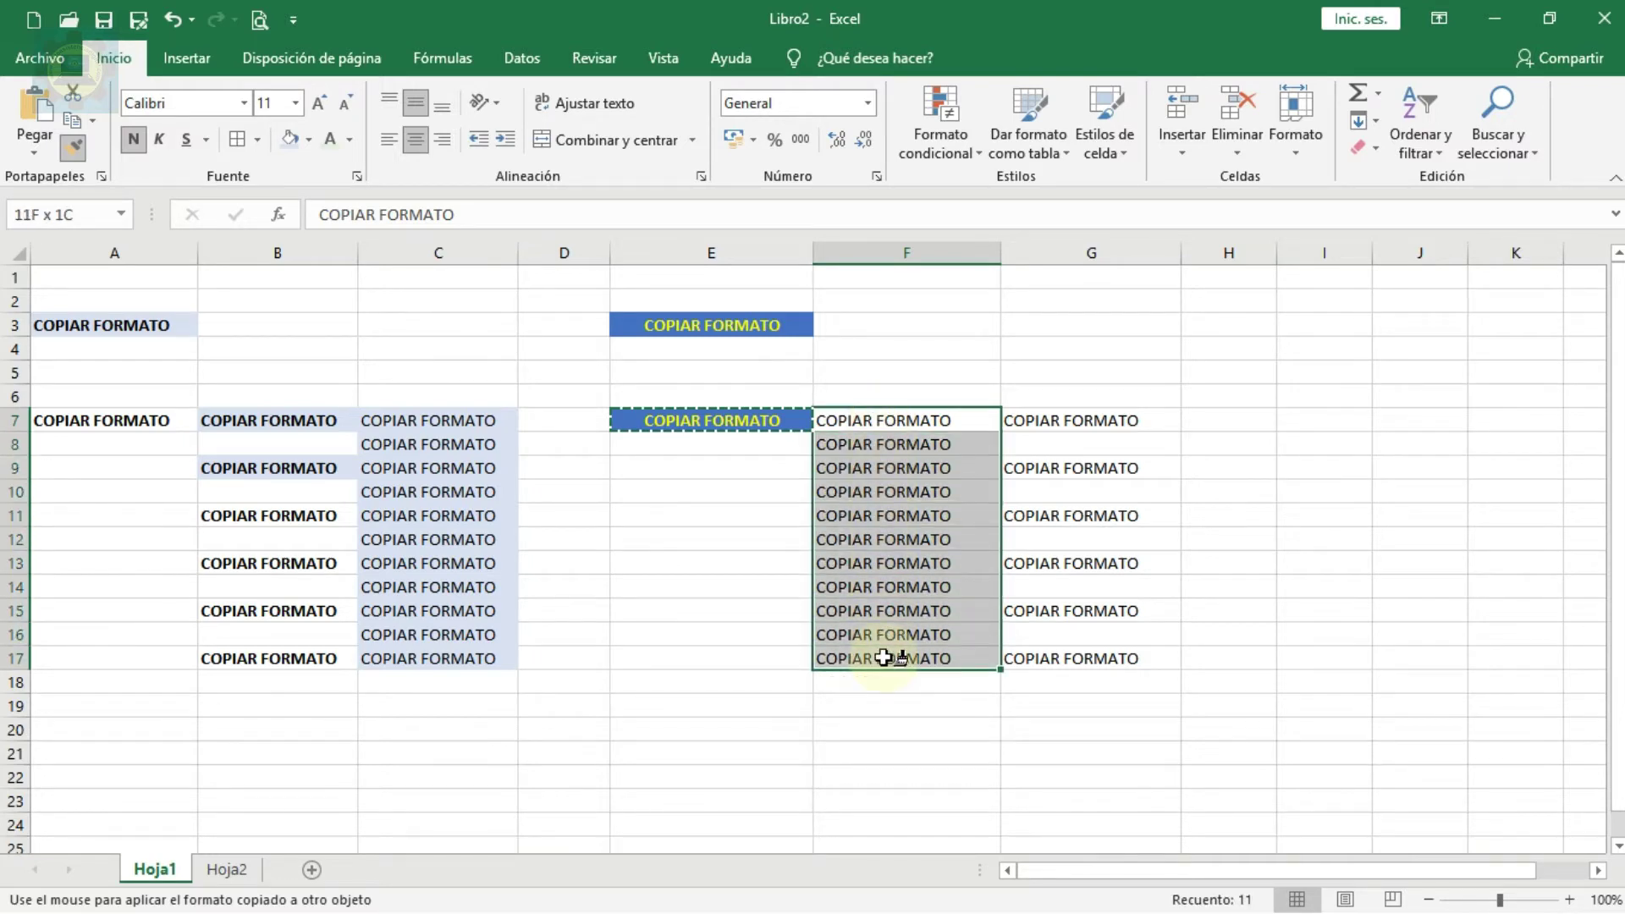
left_click_drag(883, 658, 884, 658)
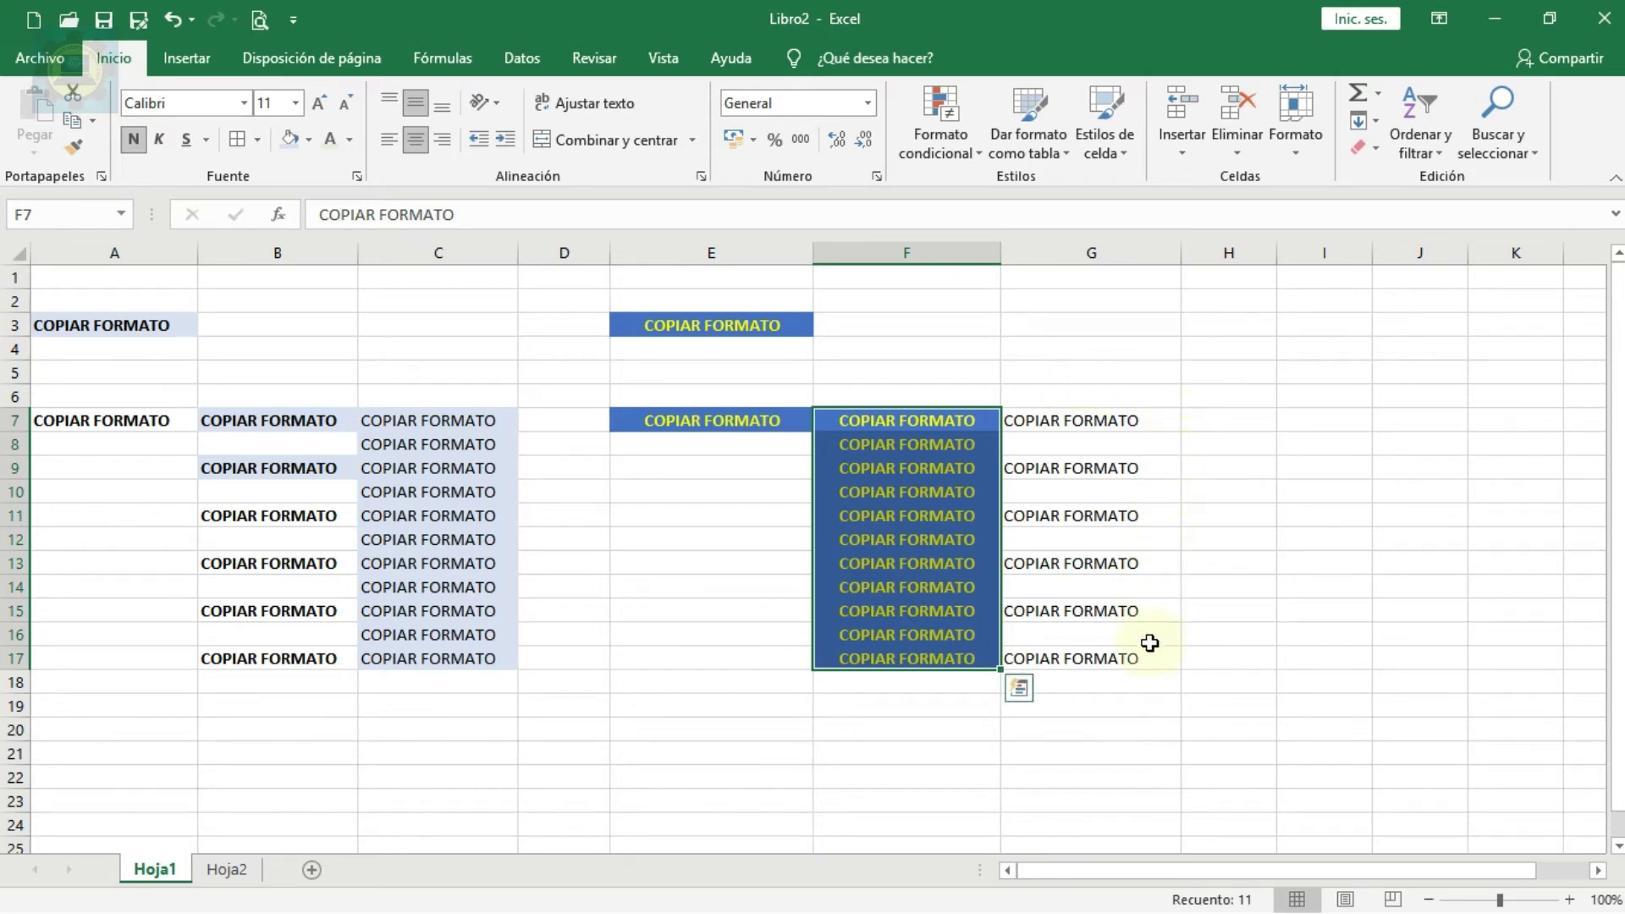
left_click(1160, 418)
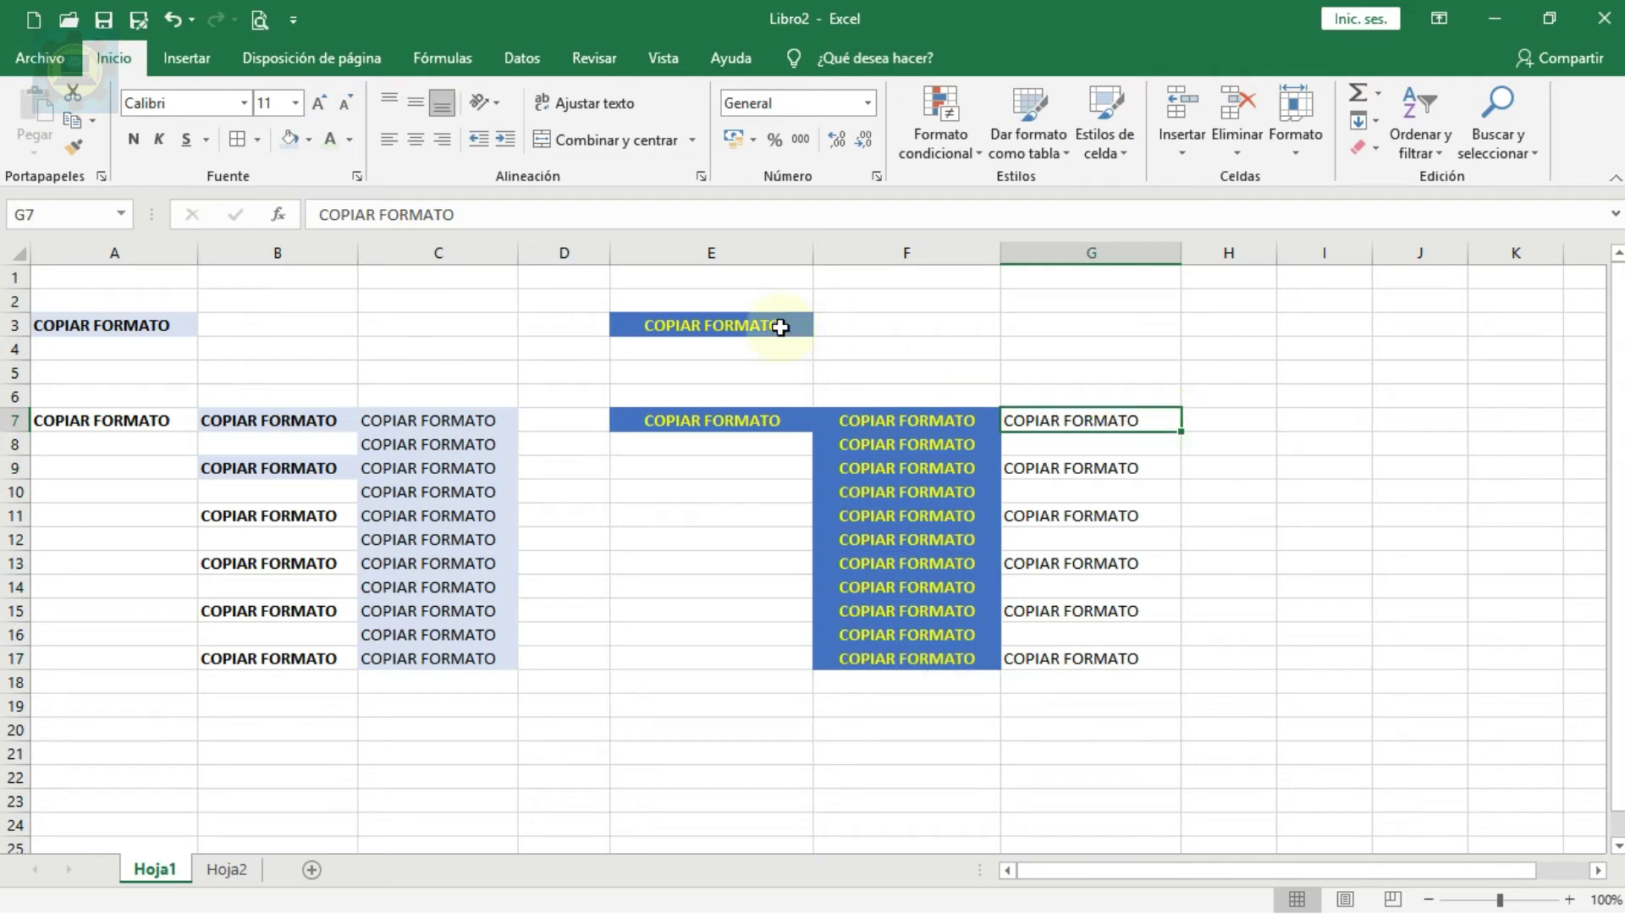
left_click(781, 327)
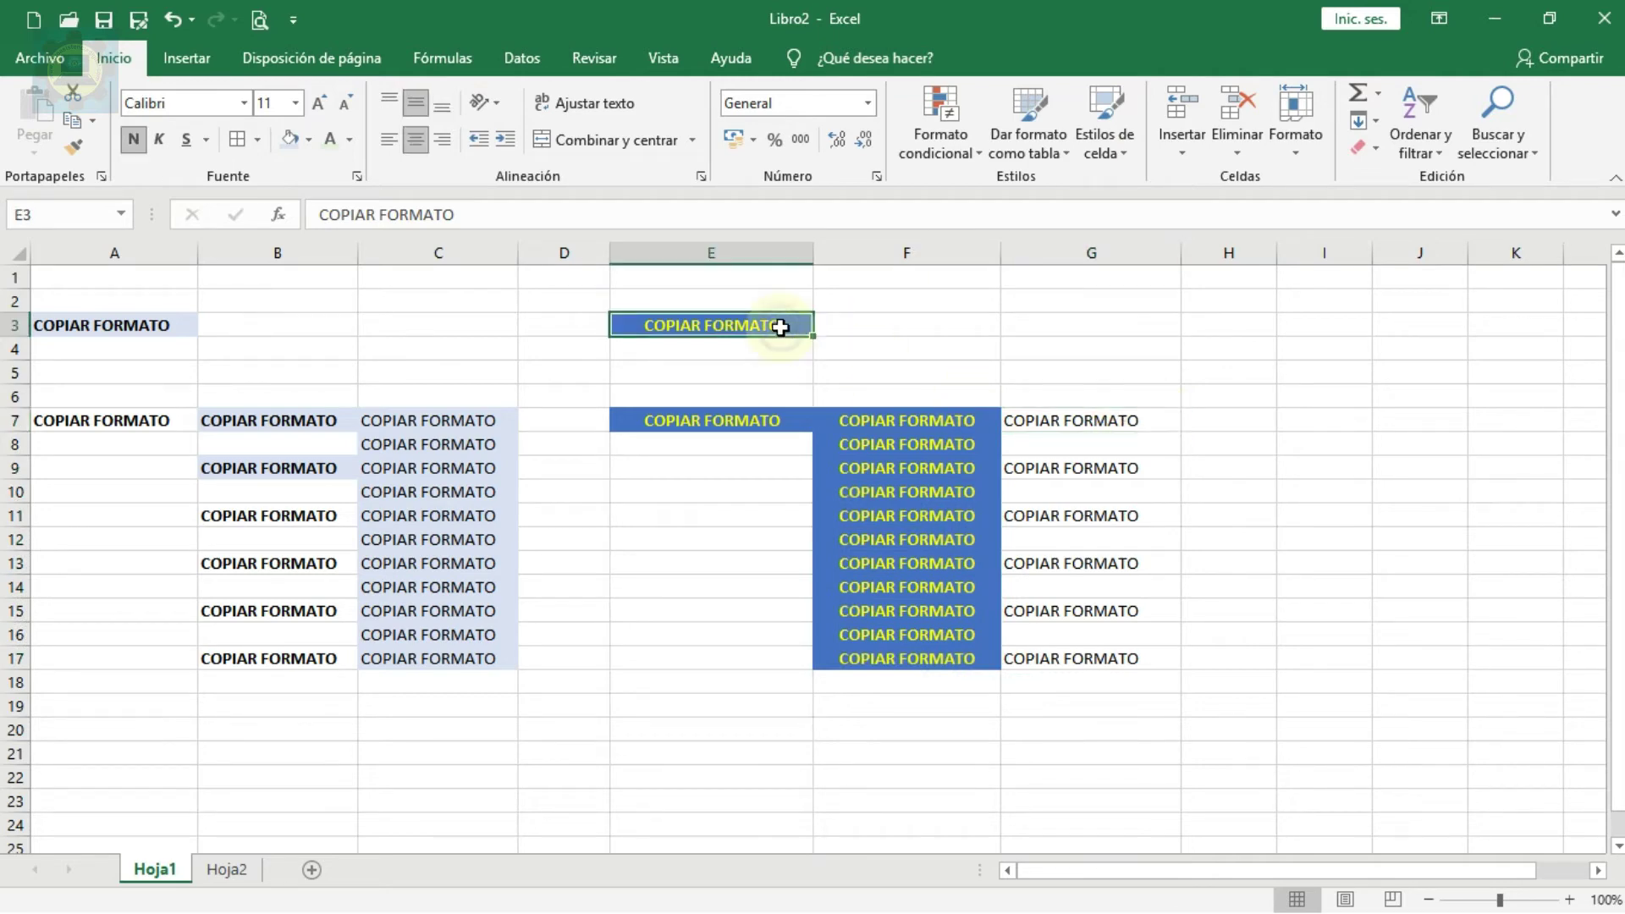
Step: Paint E3's blue fill and bold yellow text onto G7, G9, G11, G13, G15 and G17
left_click(75, 147)
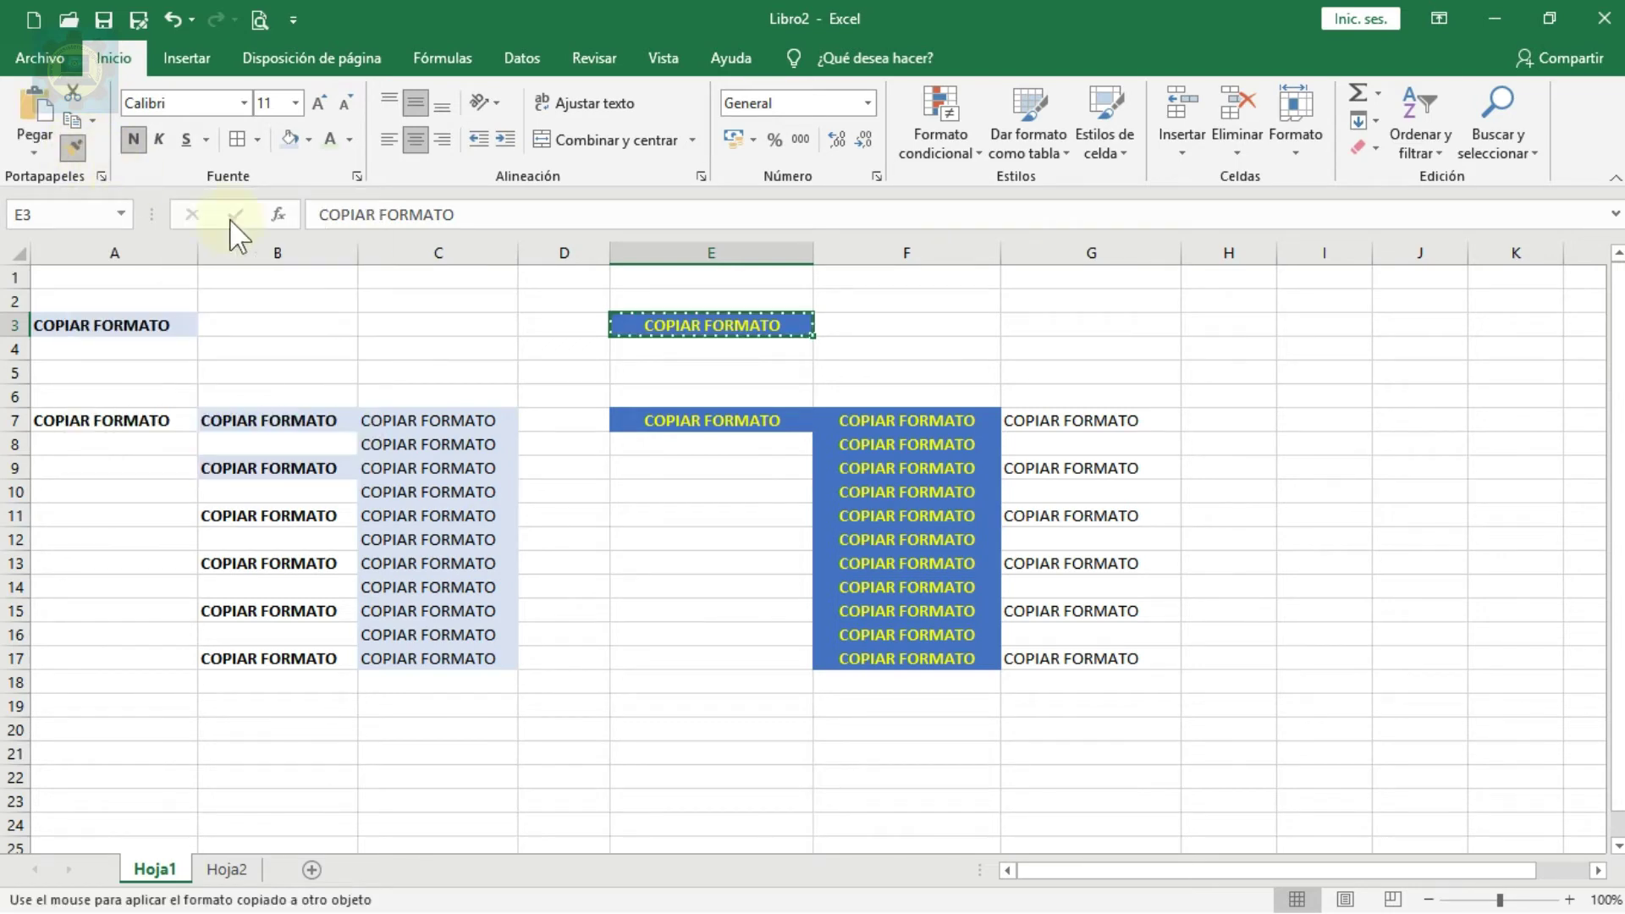
left_click(1086, 417)
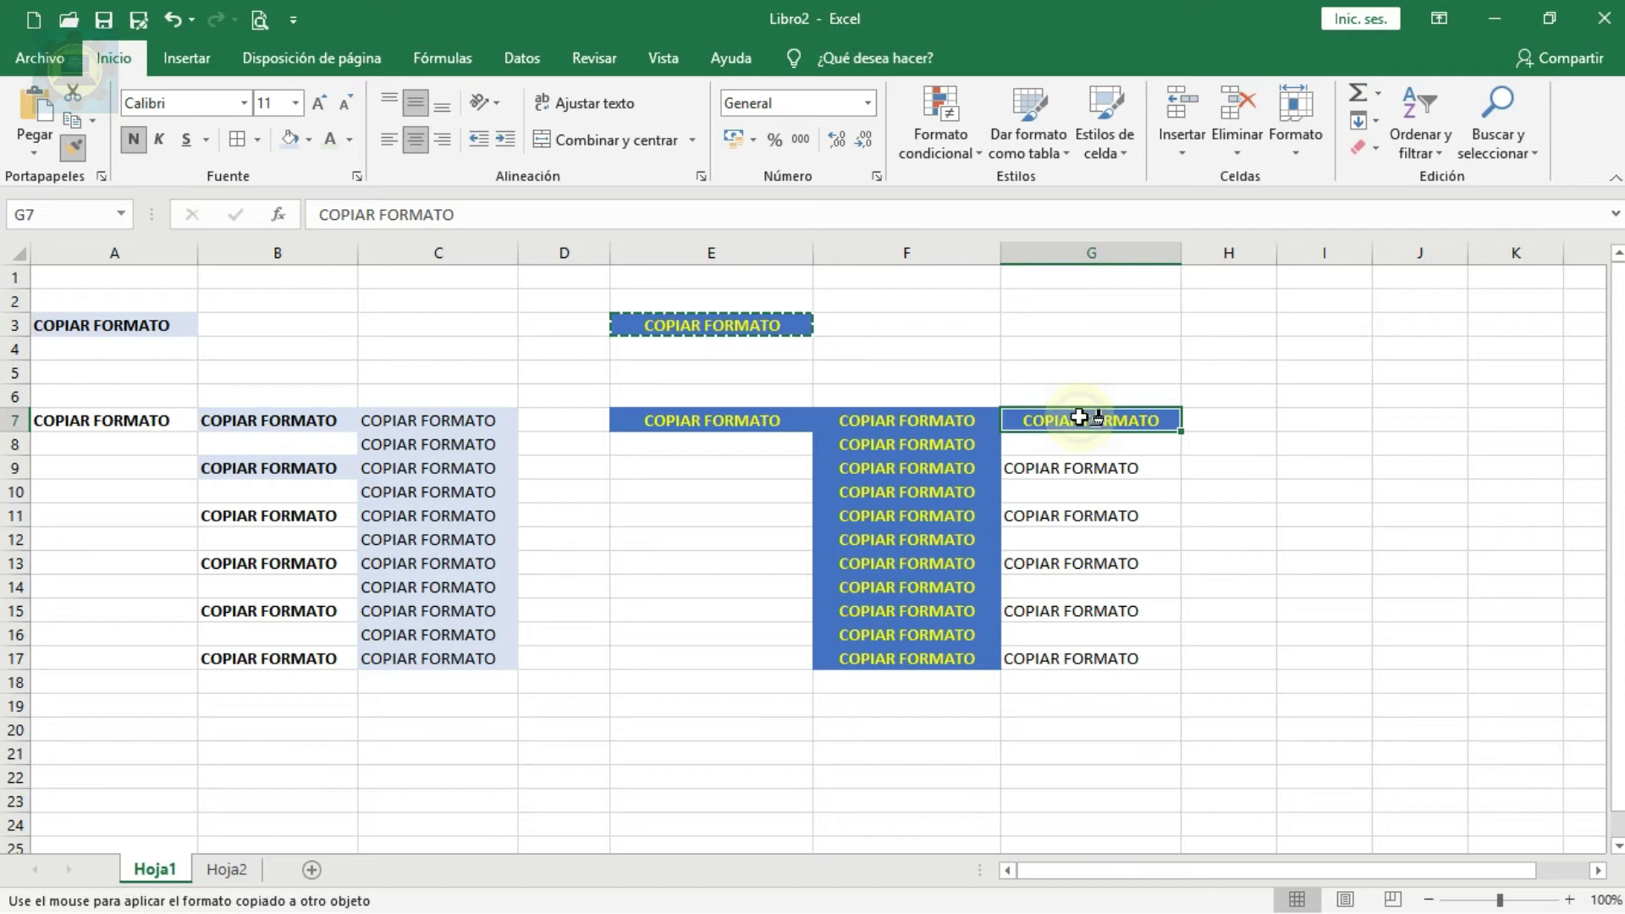
left_click(1089, 467)
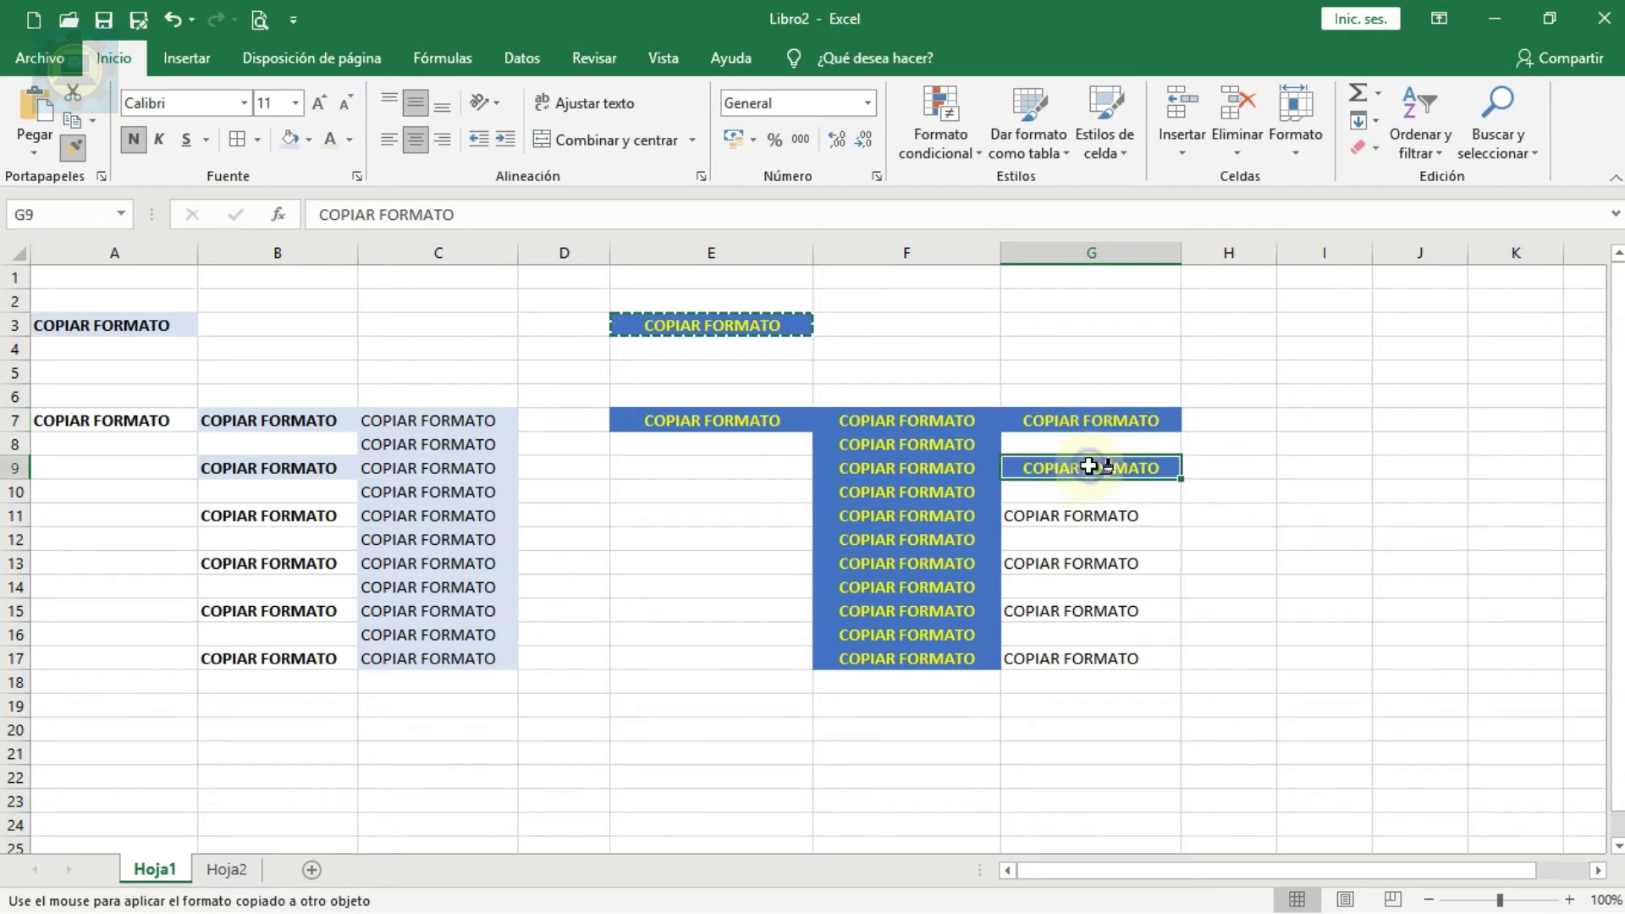
left_click(1091, 517)
left_click(1091, 566)
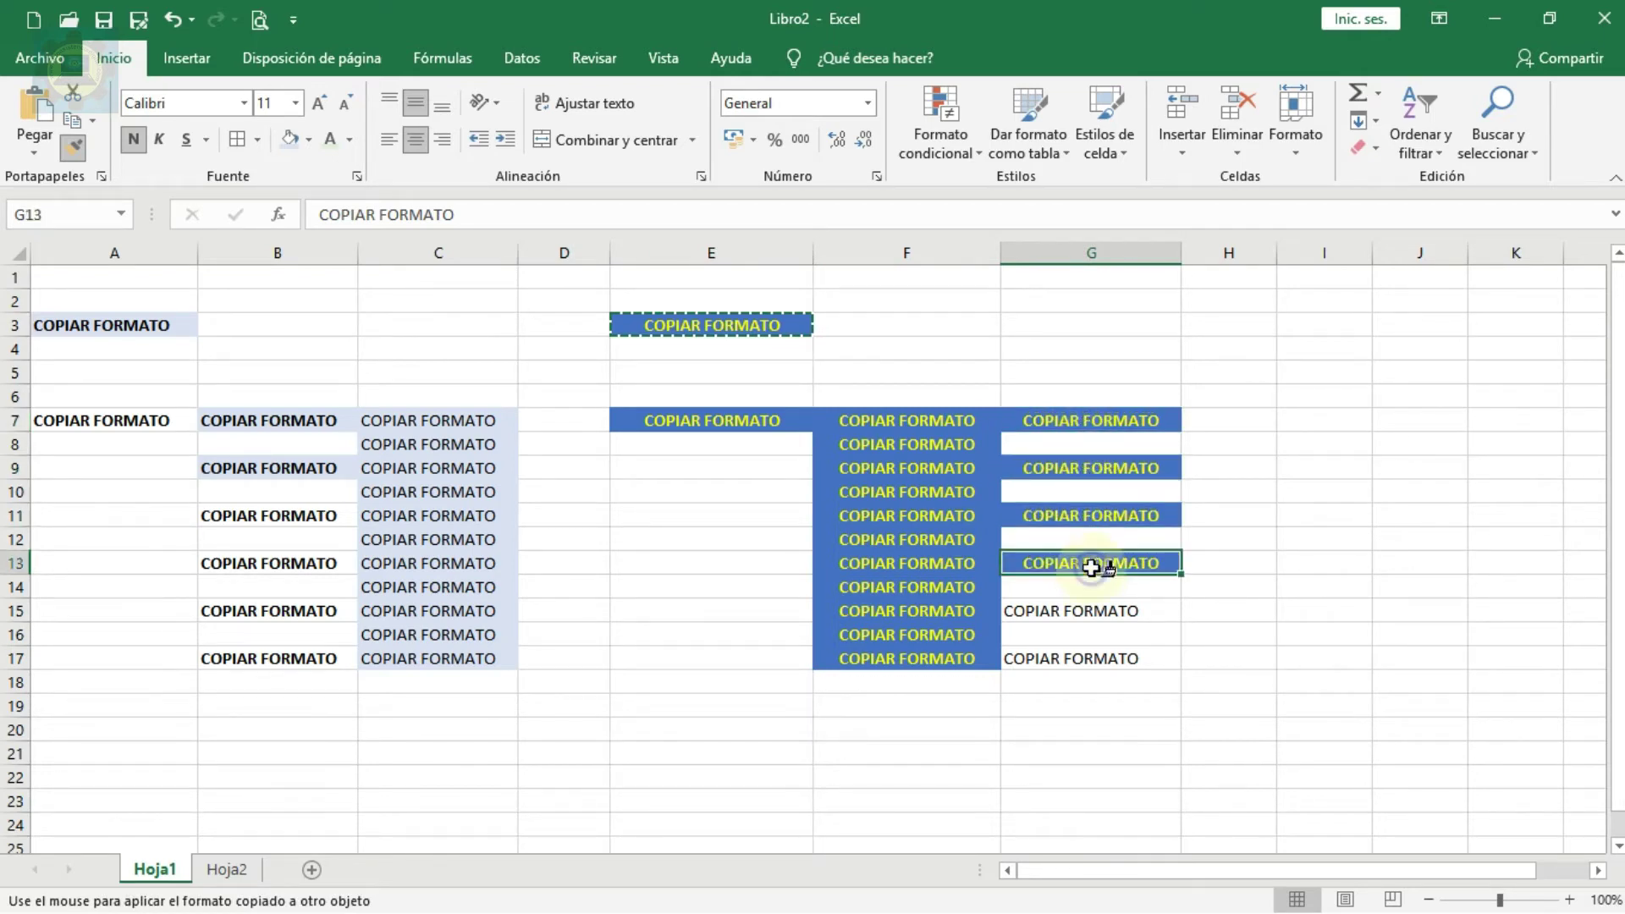
left_click(1091, 613)
left_click(1092, 660)
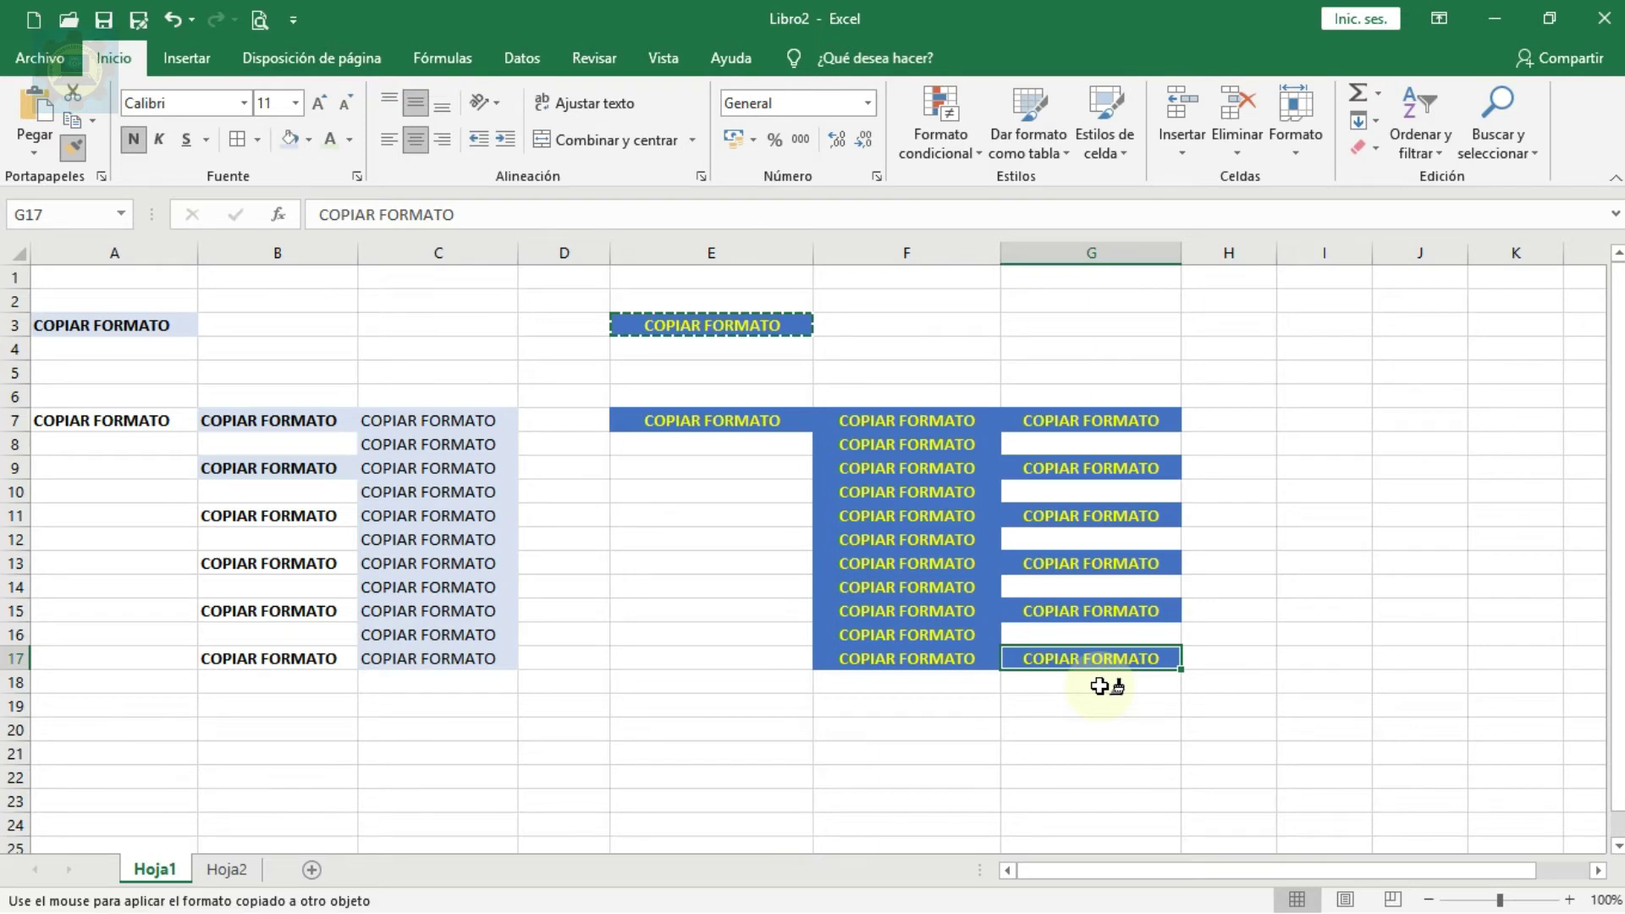
key("Escape")
key("Return")
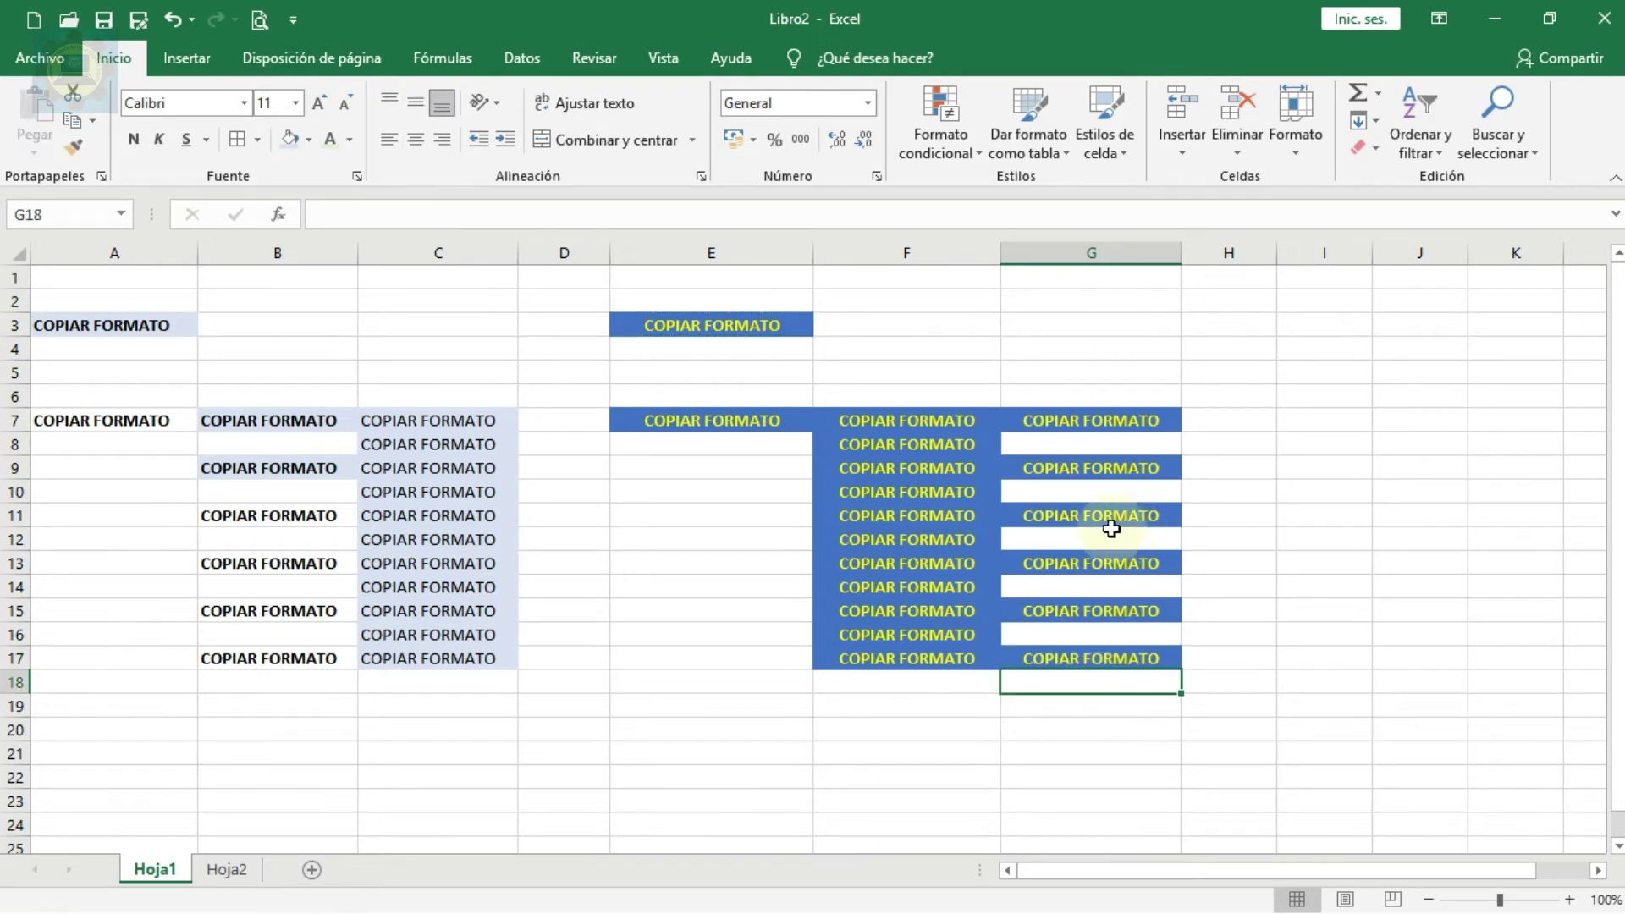
Step: Switch to sheet Hoja2 with the coloured RESULTADOS table above a plain one
left_click(227, 870)
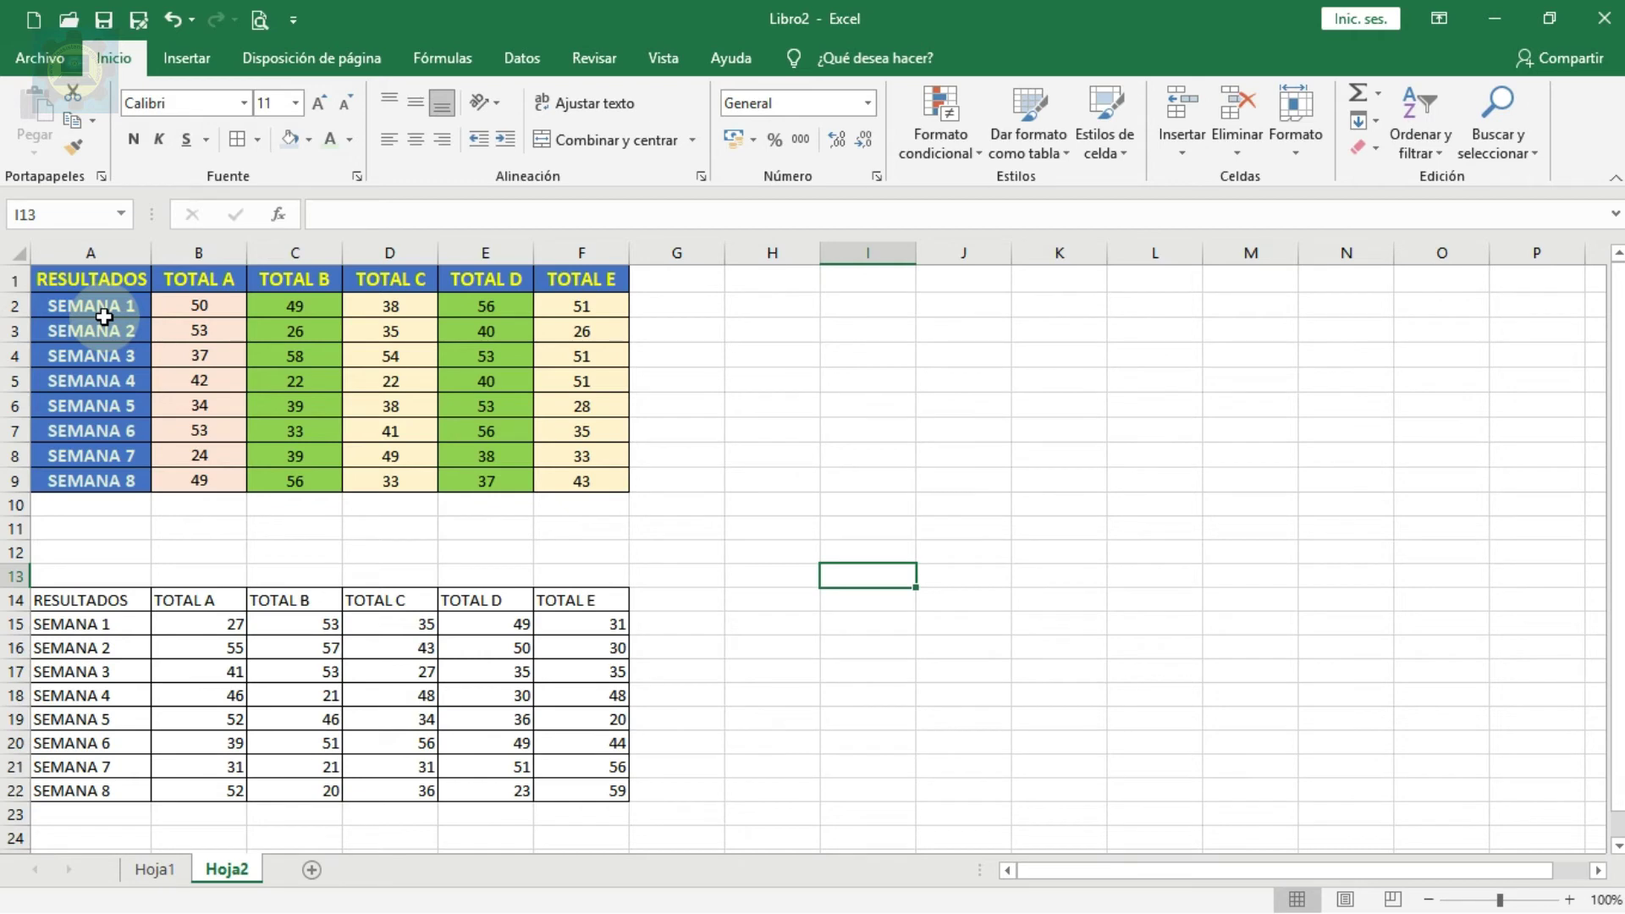
mouse_move(88, 277)
left_mouse_down()
mouse_move(265, 392)
mouse_move(606, 492)
left_mouse_up()
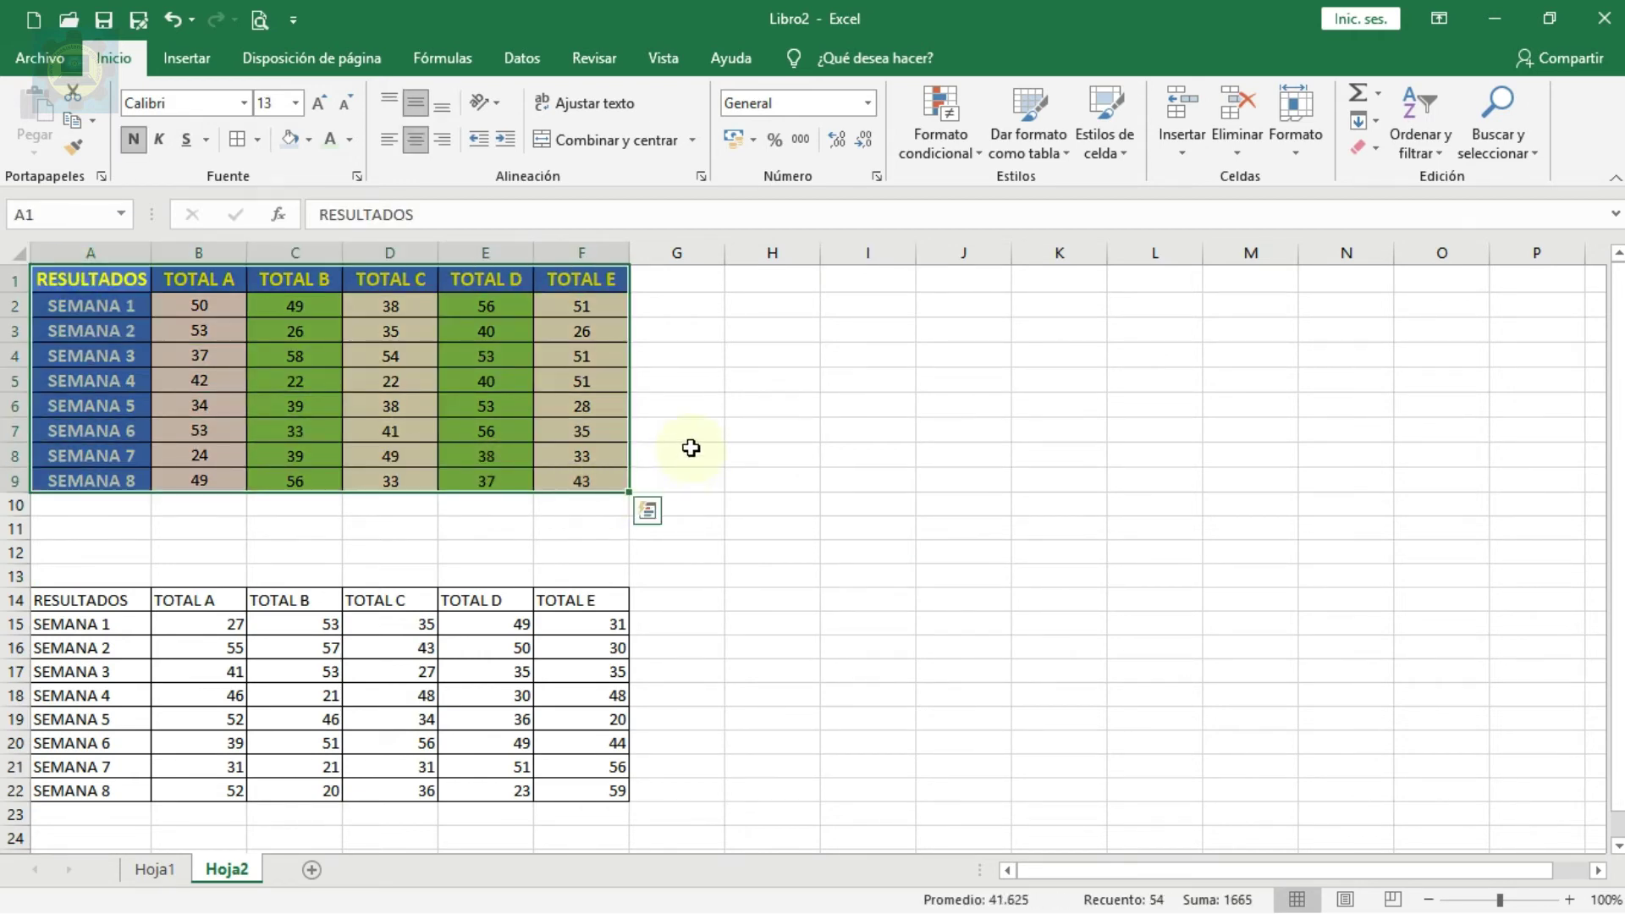
left_click(76, 149)
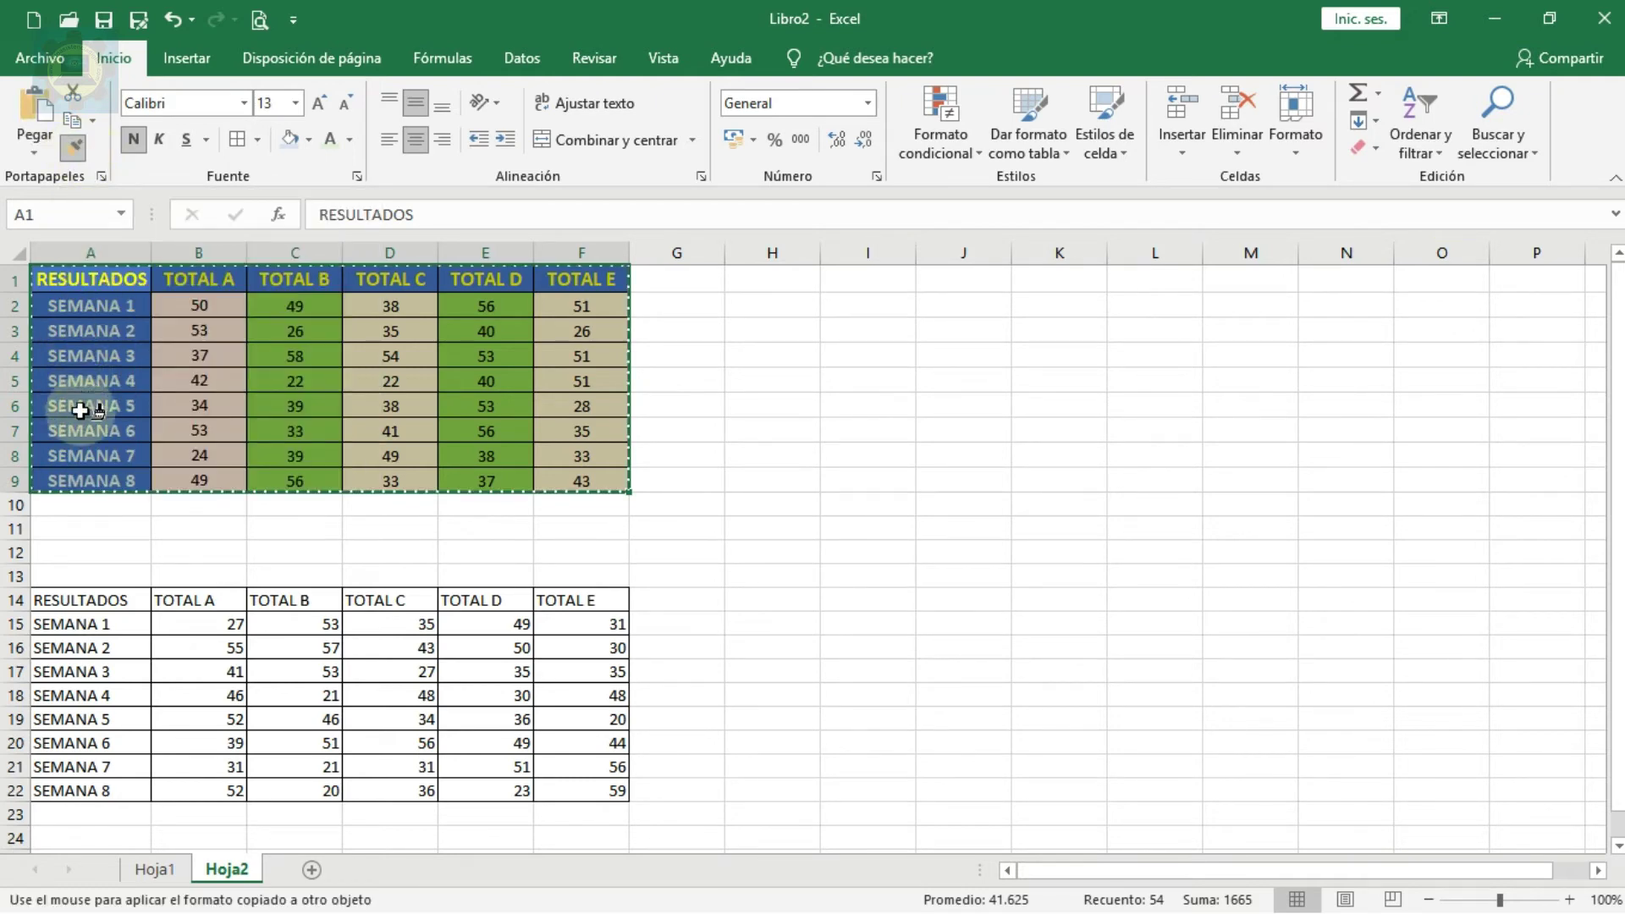
left_click(85, 601)
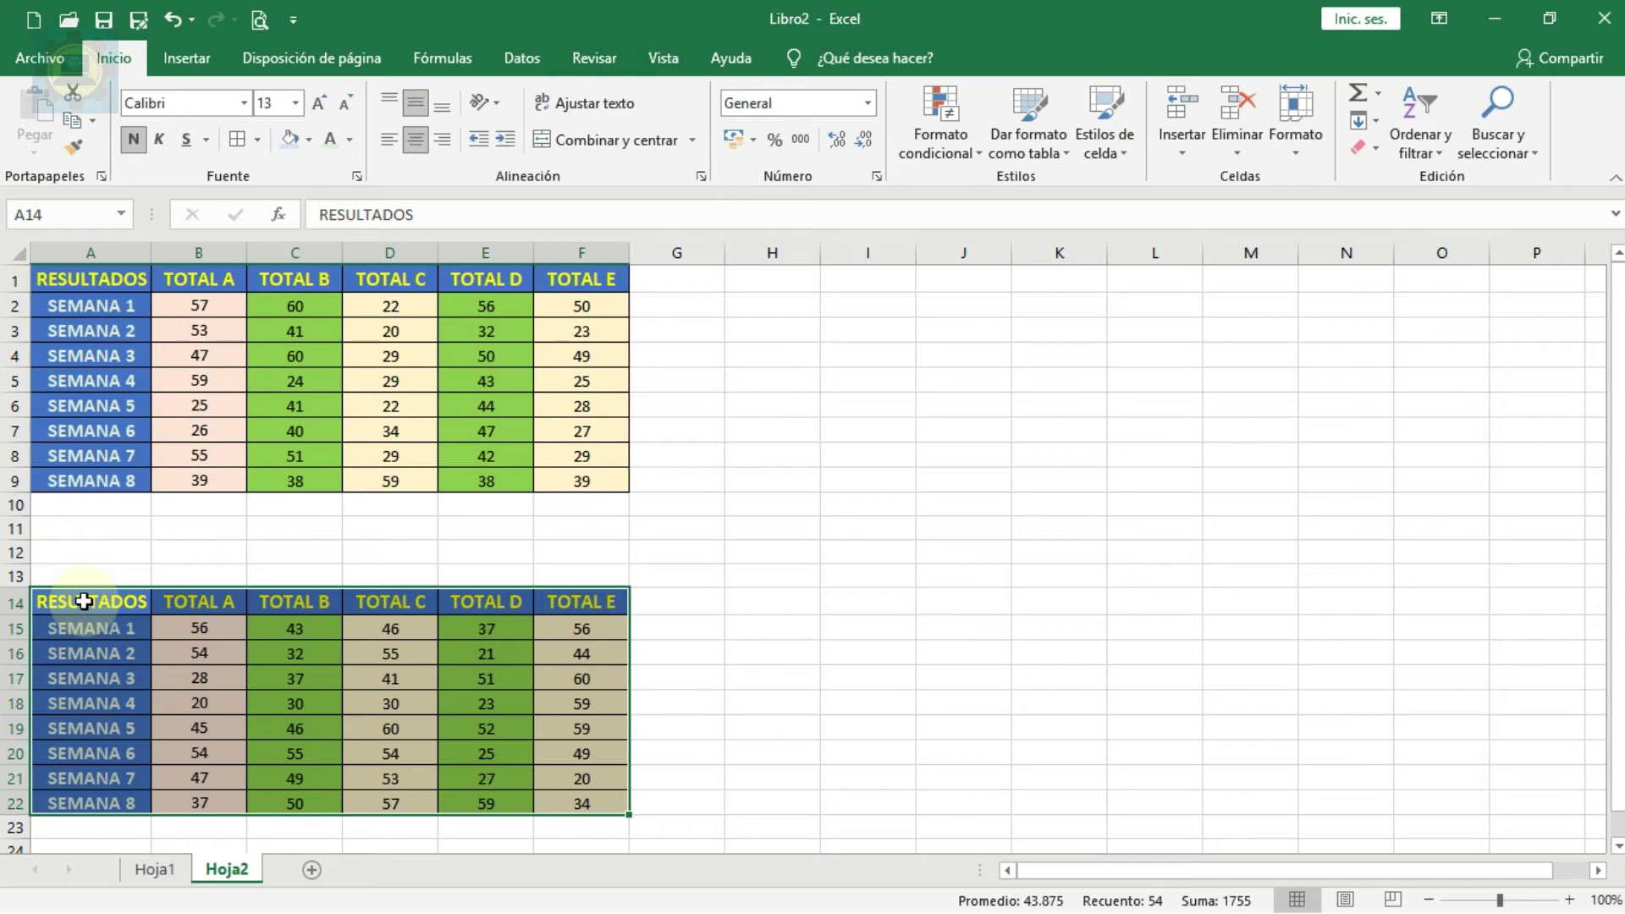
key("ctrl+z")
left_click(678, 557)
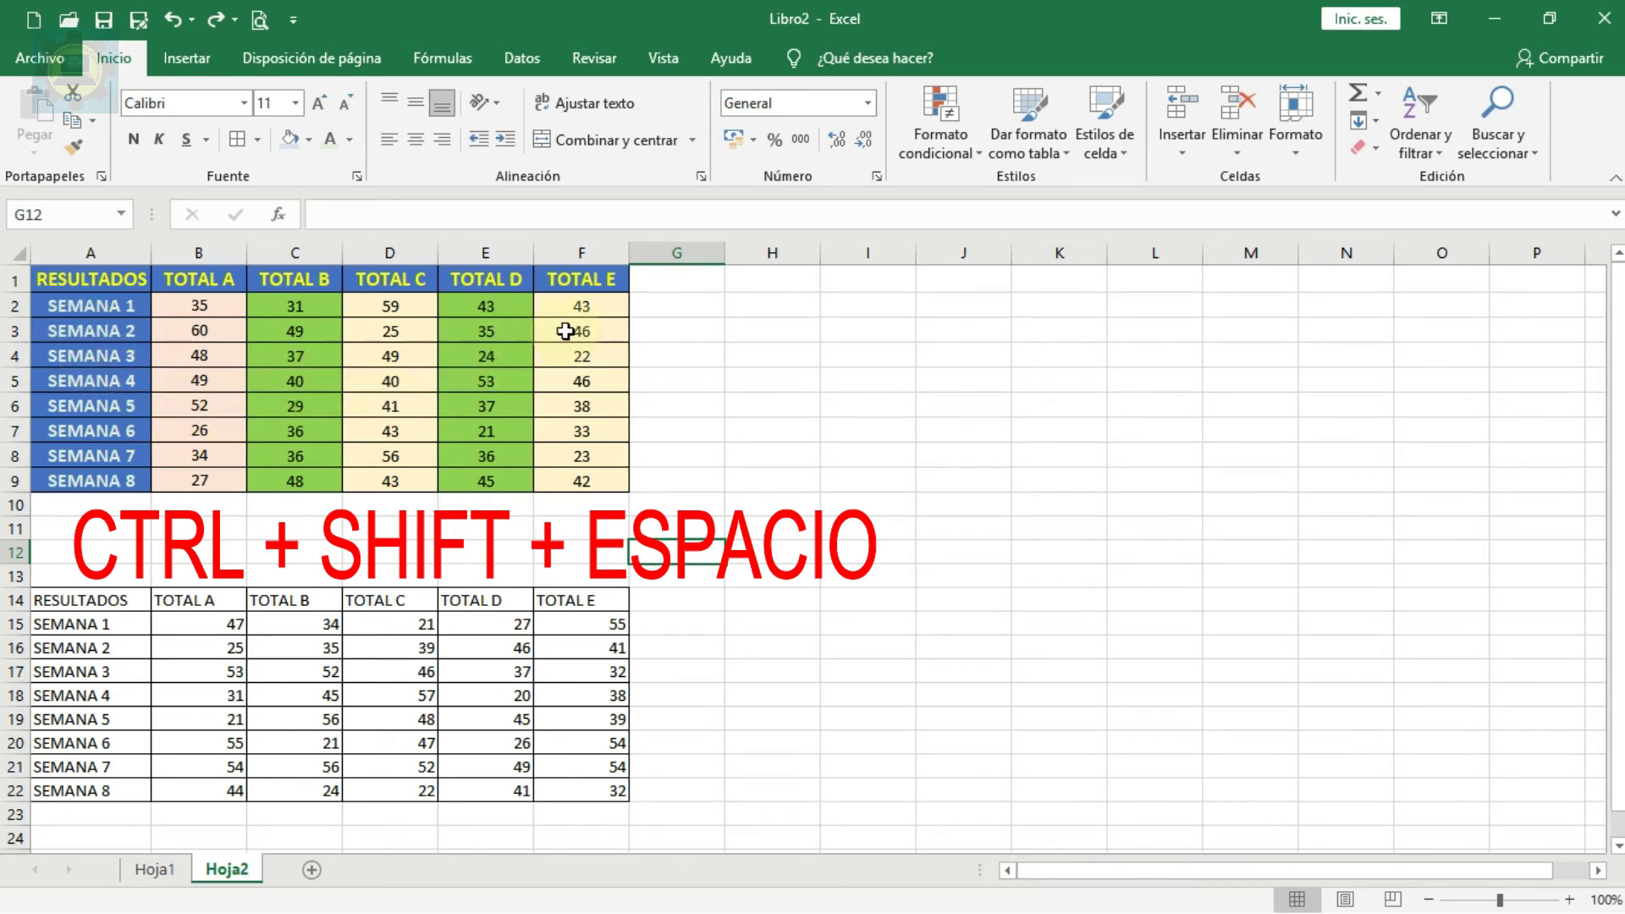
Step: Select the whole upper RESULTADOS table and paint its formatting onto the lower table in rows 14–22
left_click(590, 311)
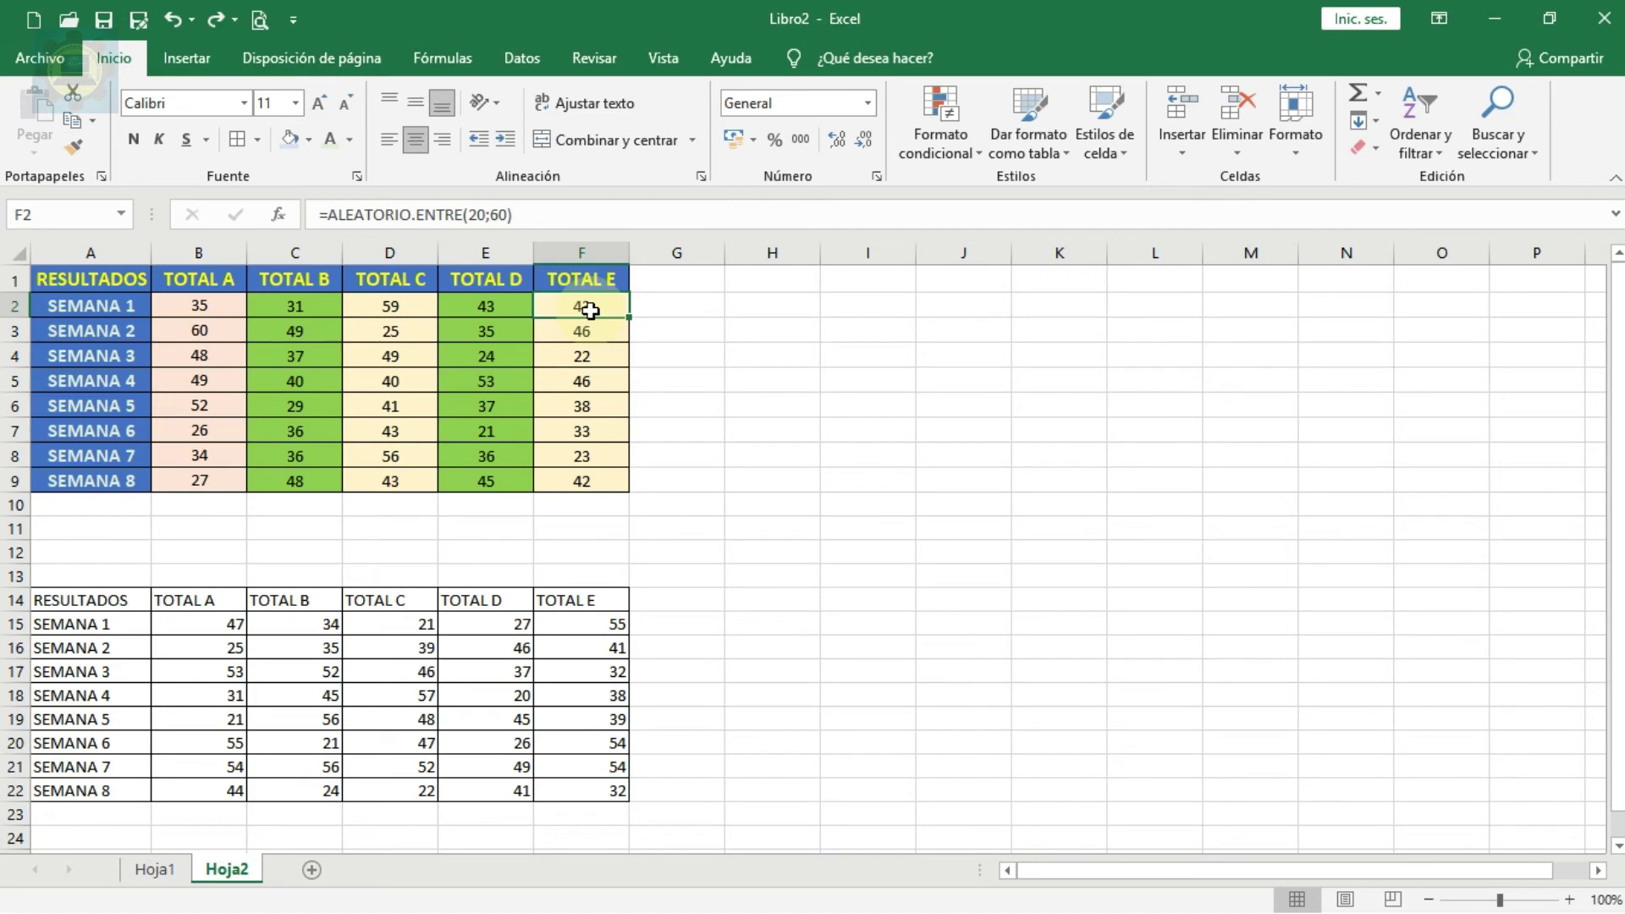
key("ctrl+shift+space")
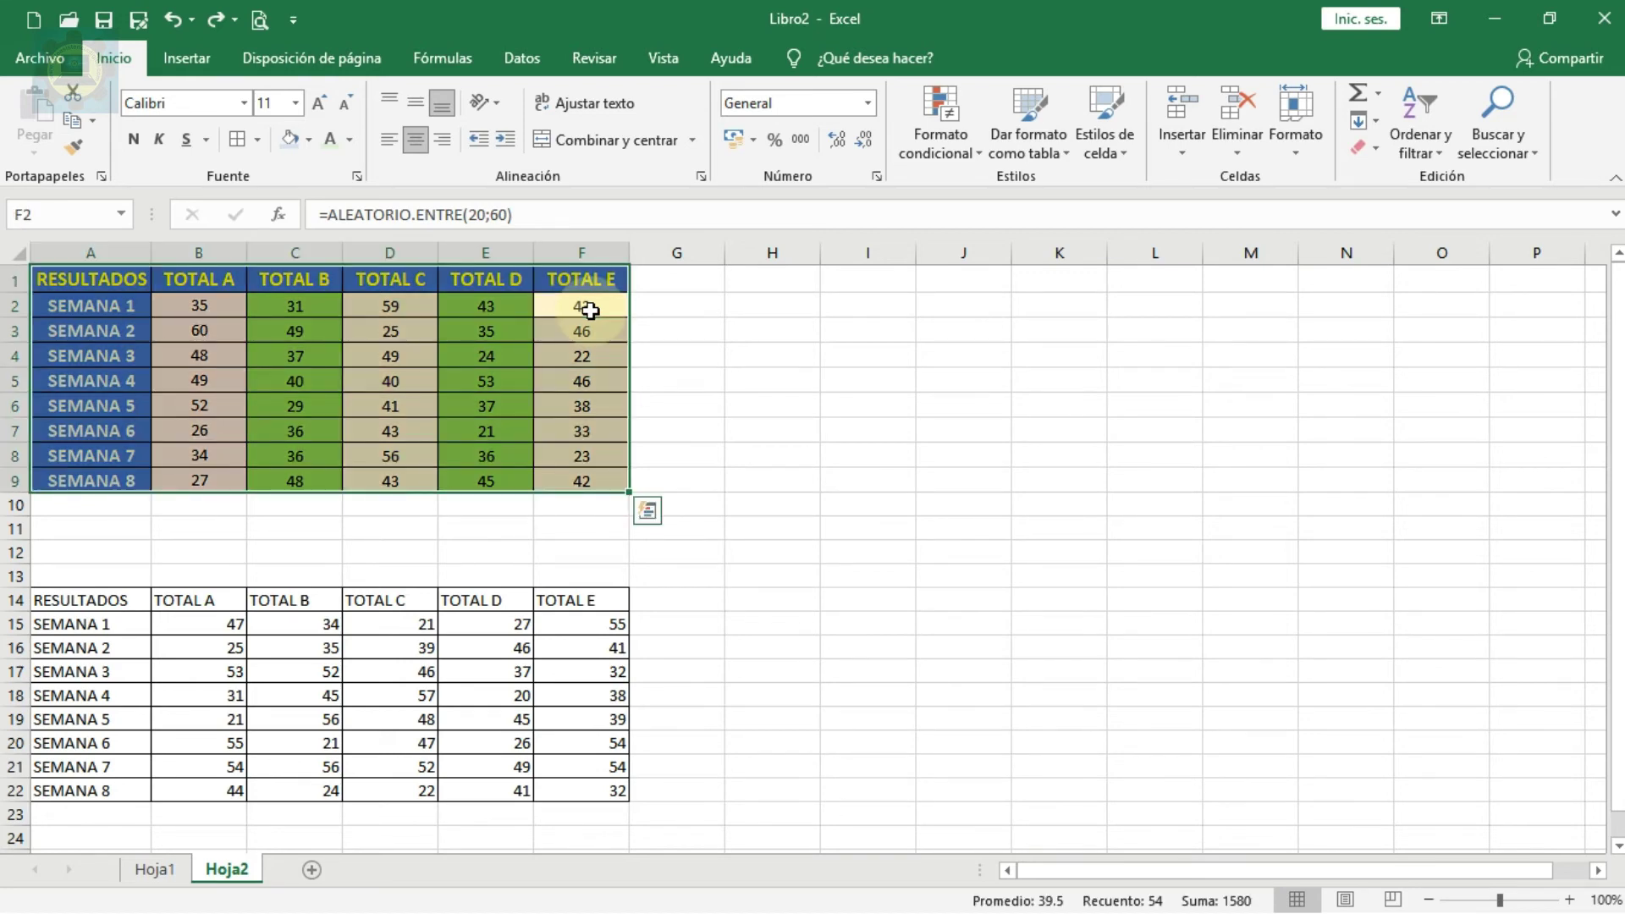
left_click(590, 311)
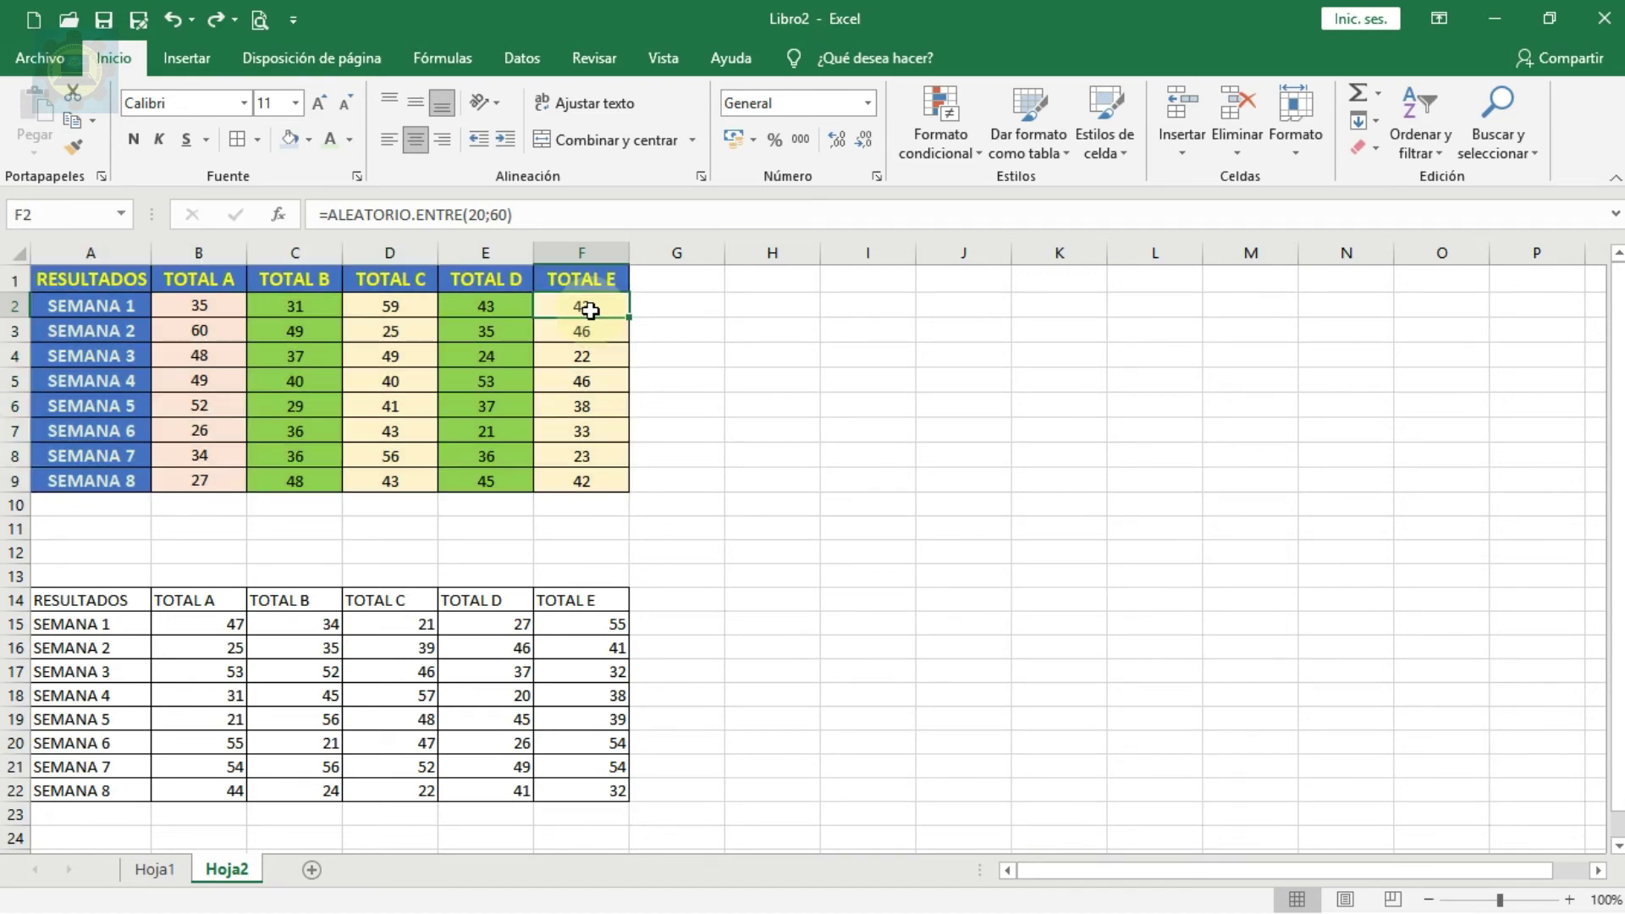
key("ctrl+shift+space")
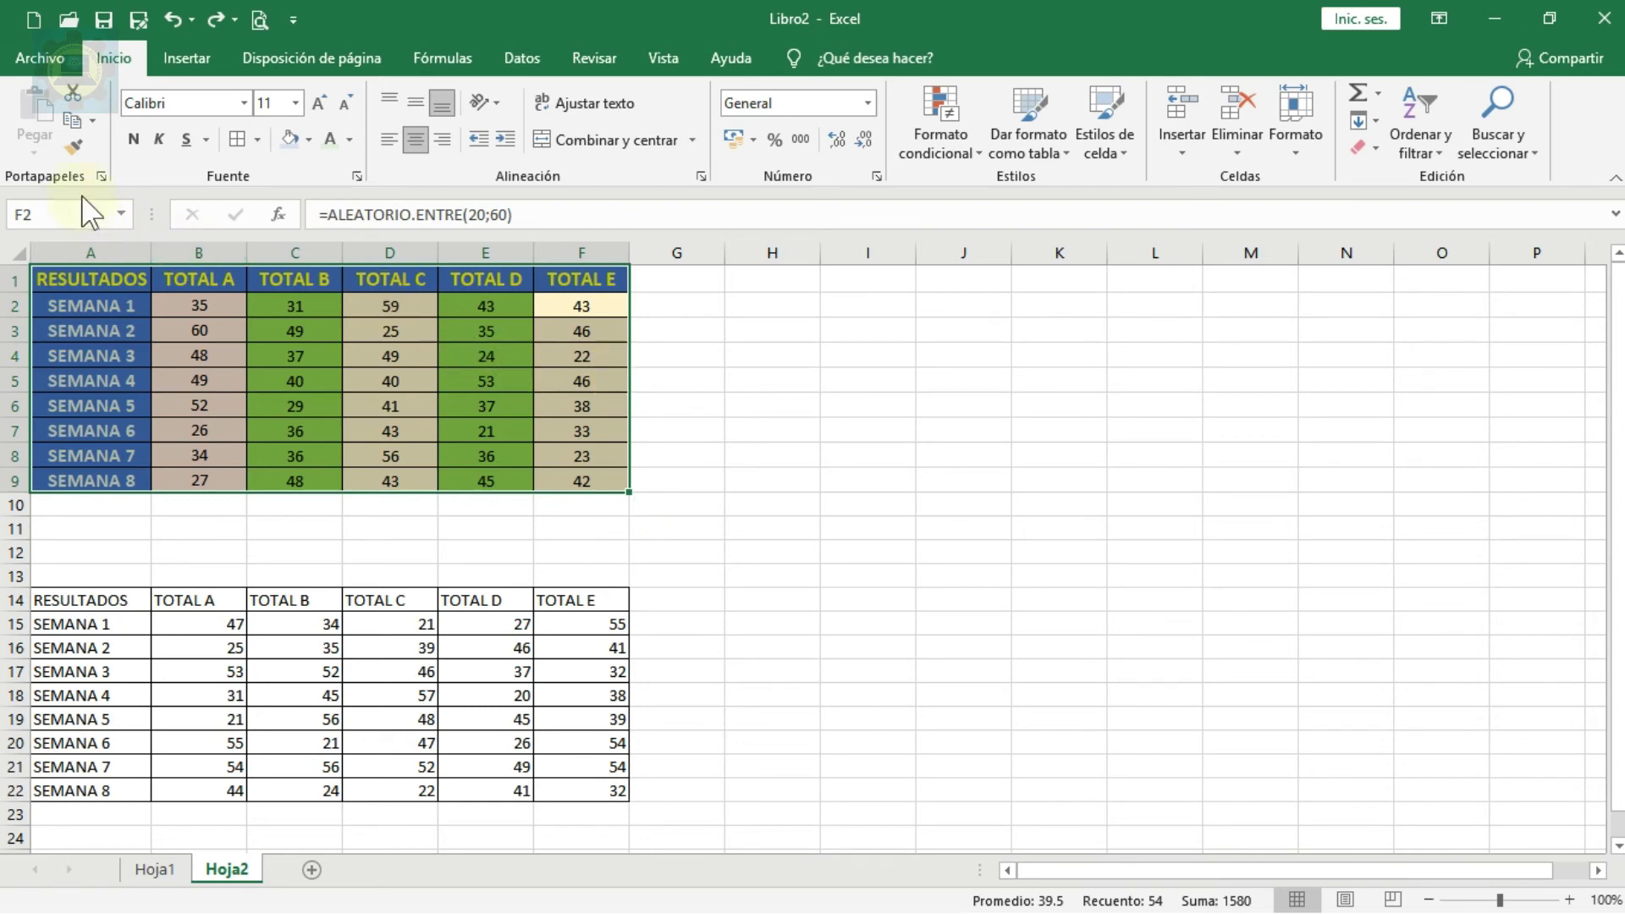
left_click(74, 147)
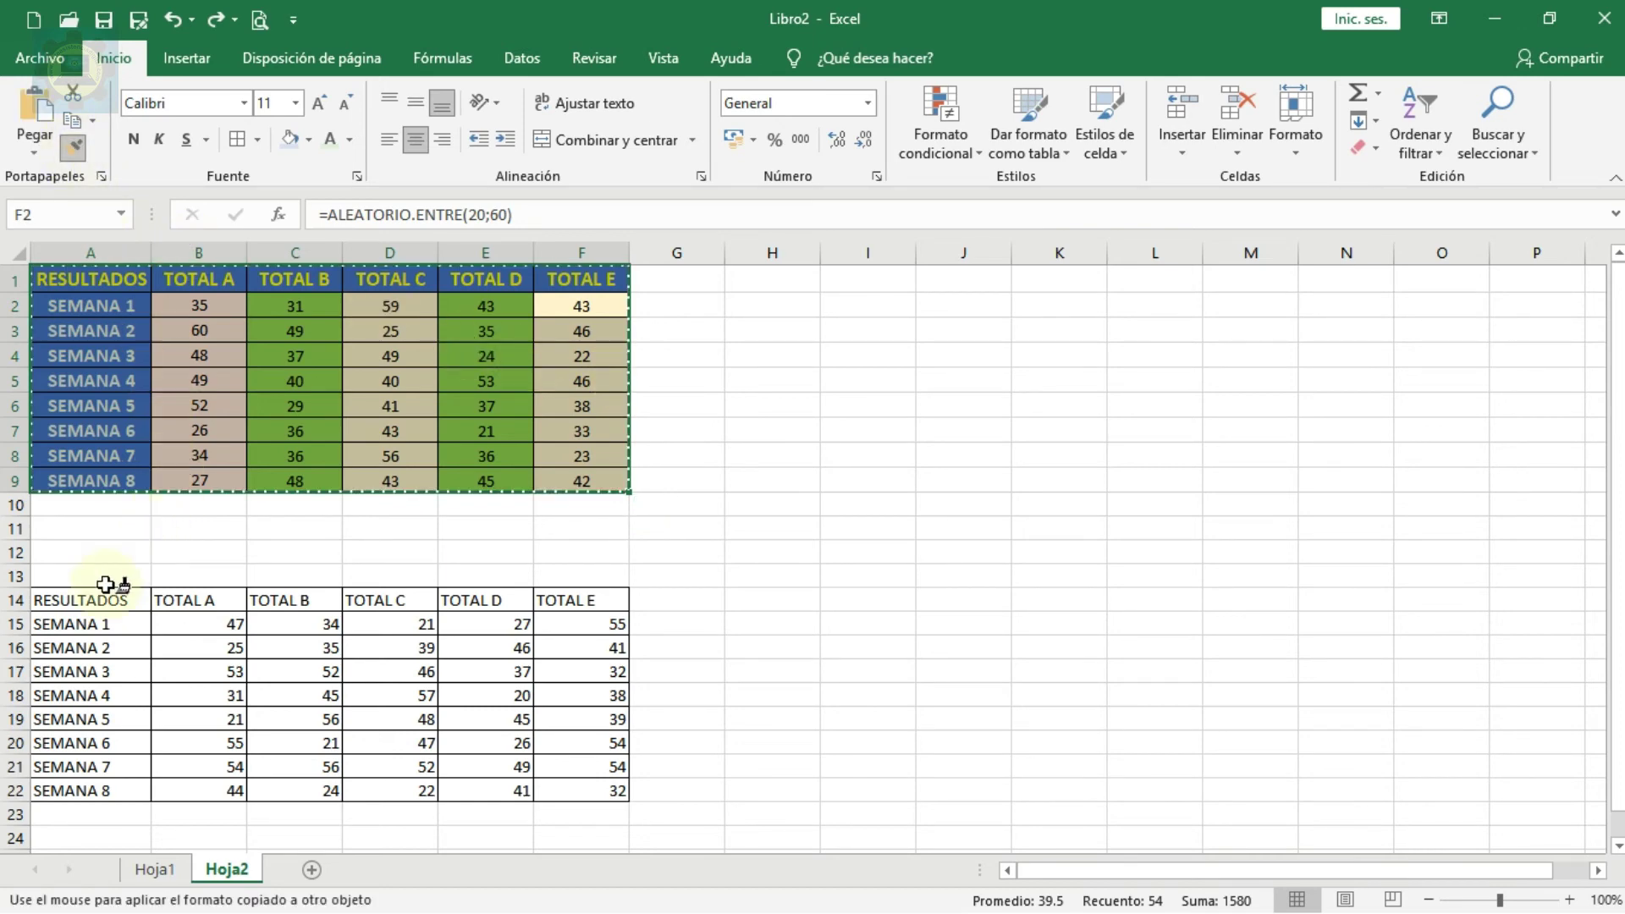
left_click_drag(91, 598, 593, 792)
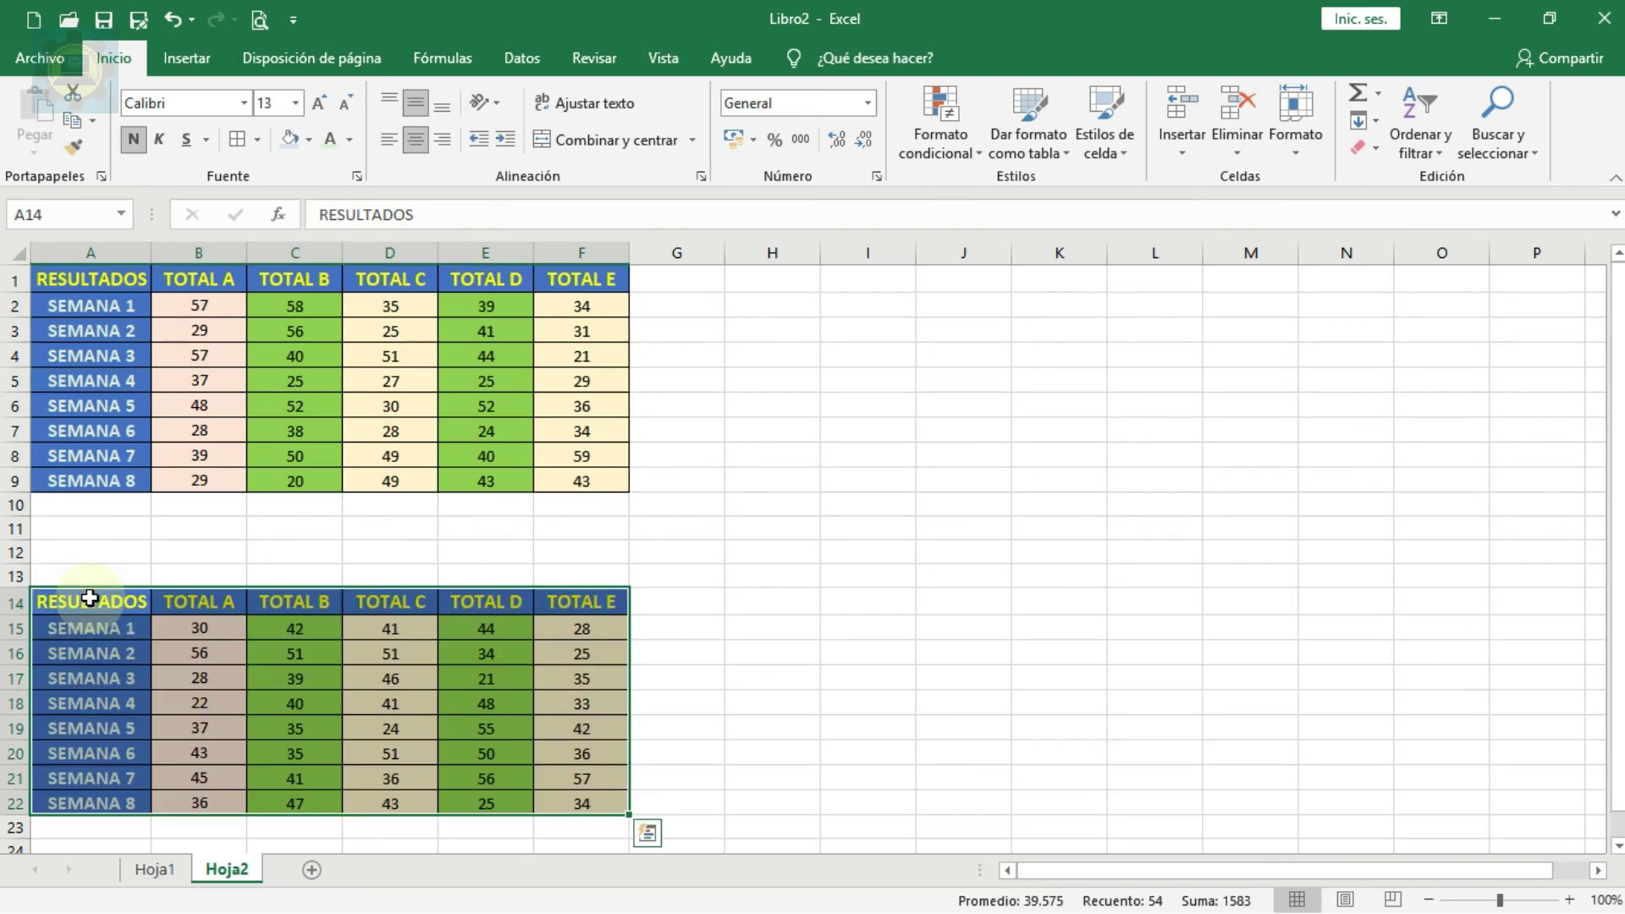
scroll(784, 629, "down", 1)
left_click(784, 629)
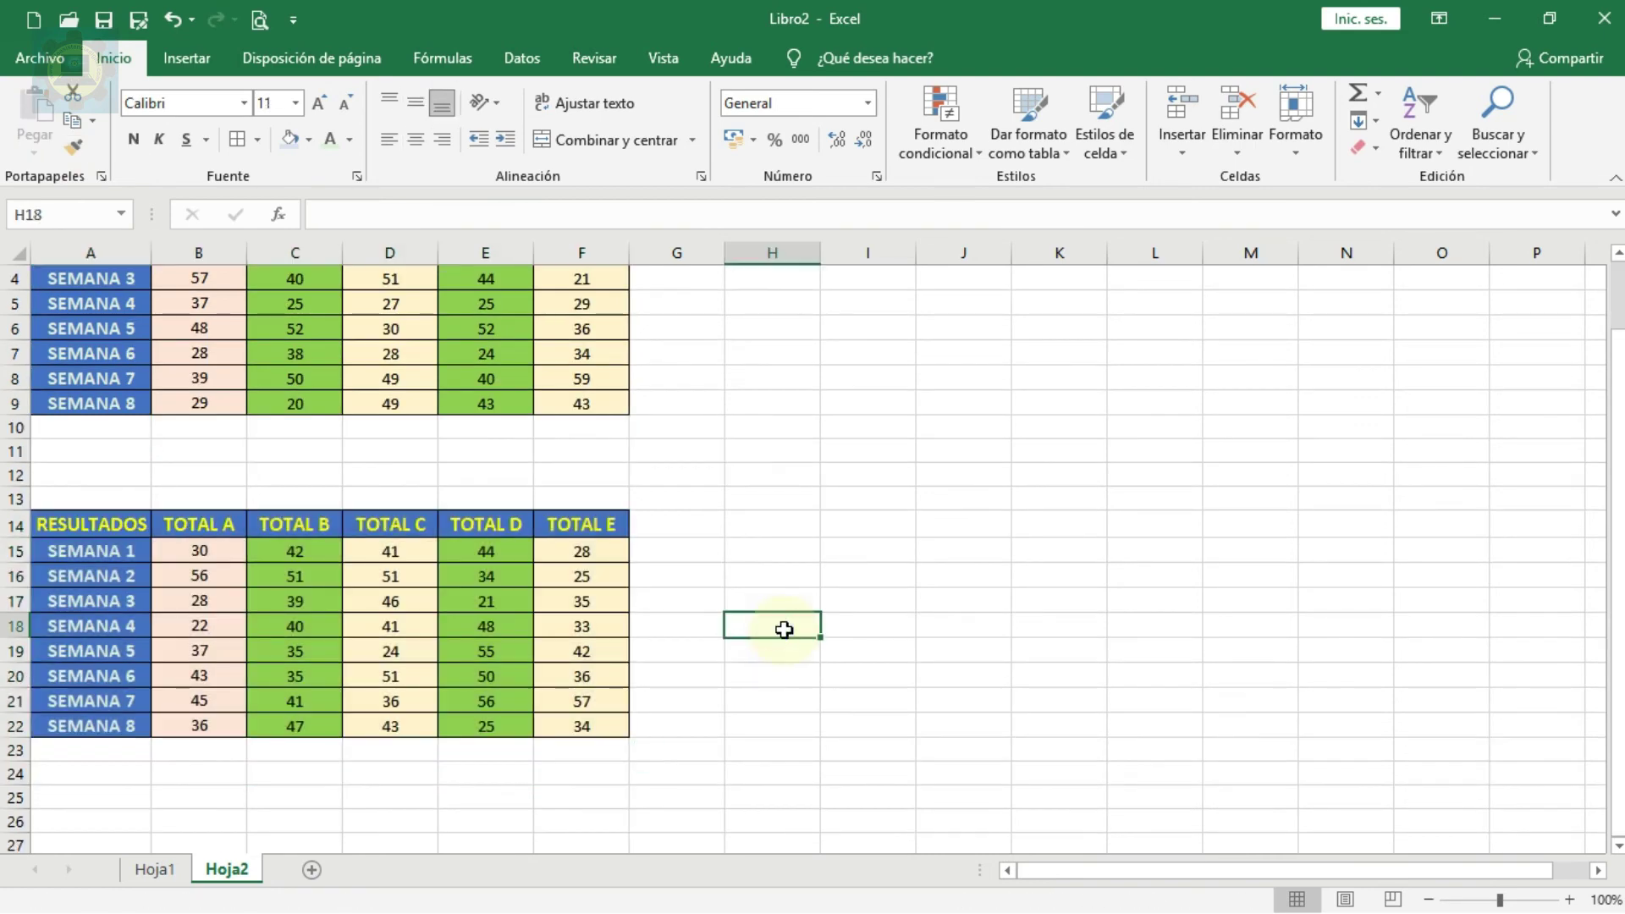